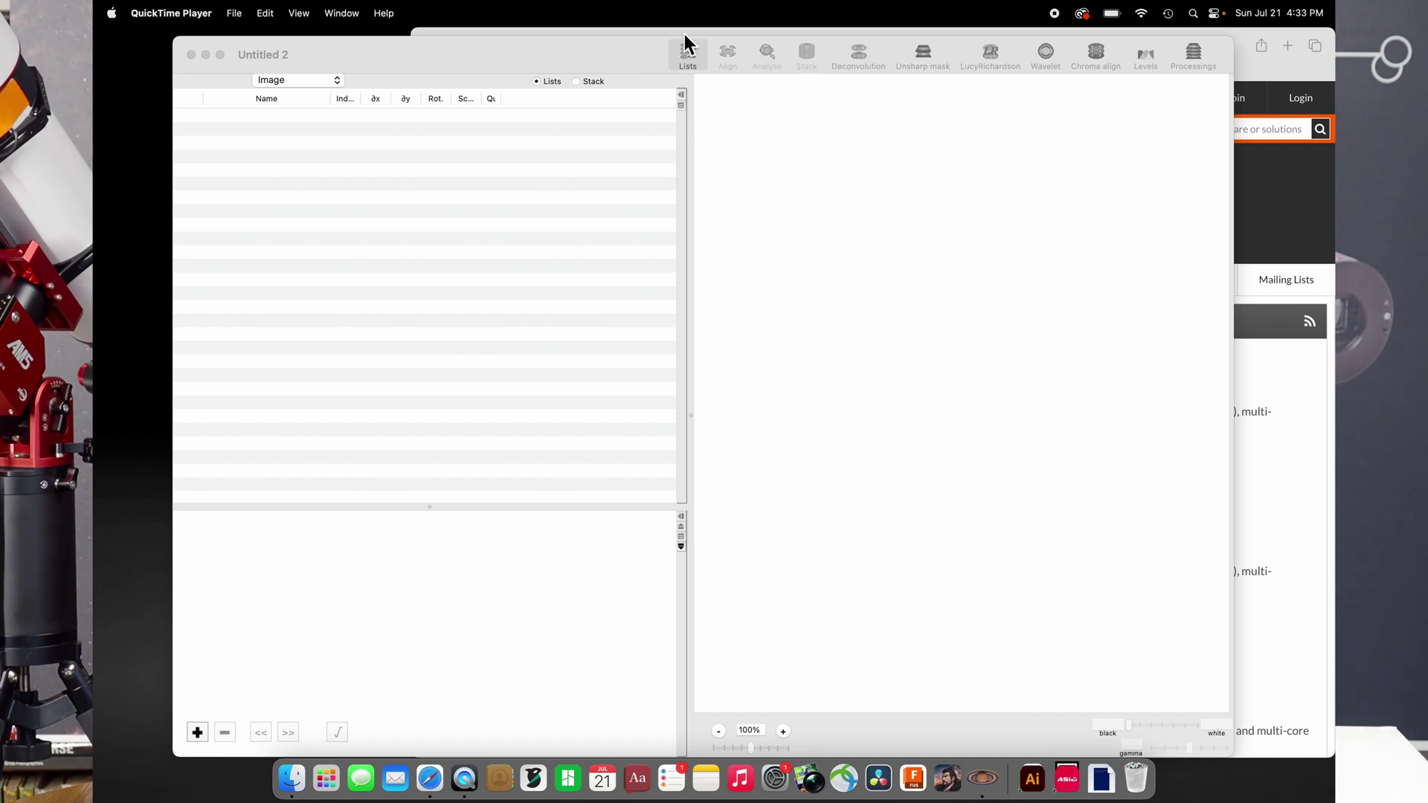
- Add solar FITS frames 001–050 from the Sun folder to the Lynkeos list
click(697, 64)
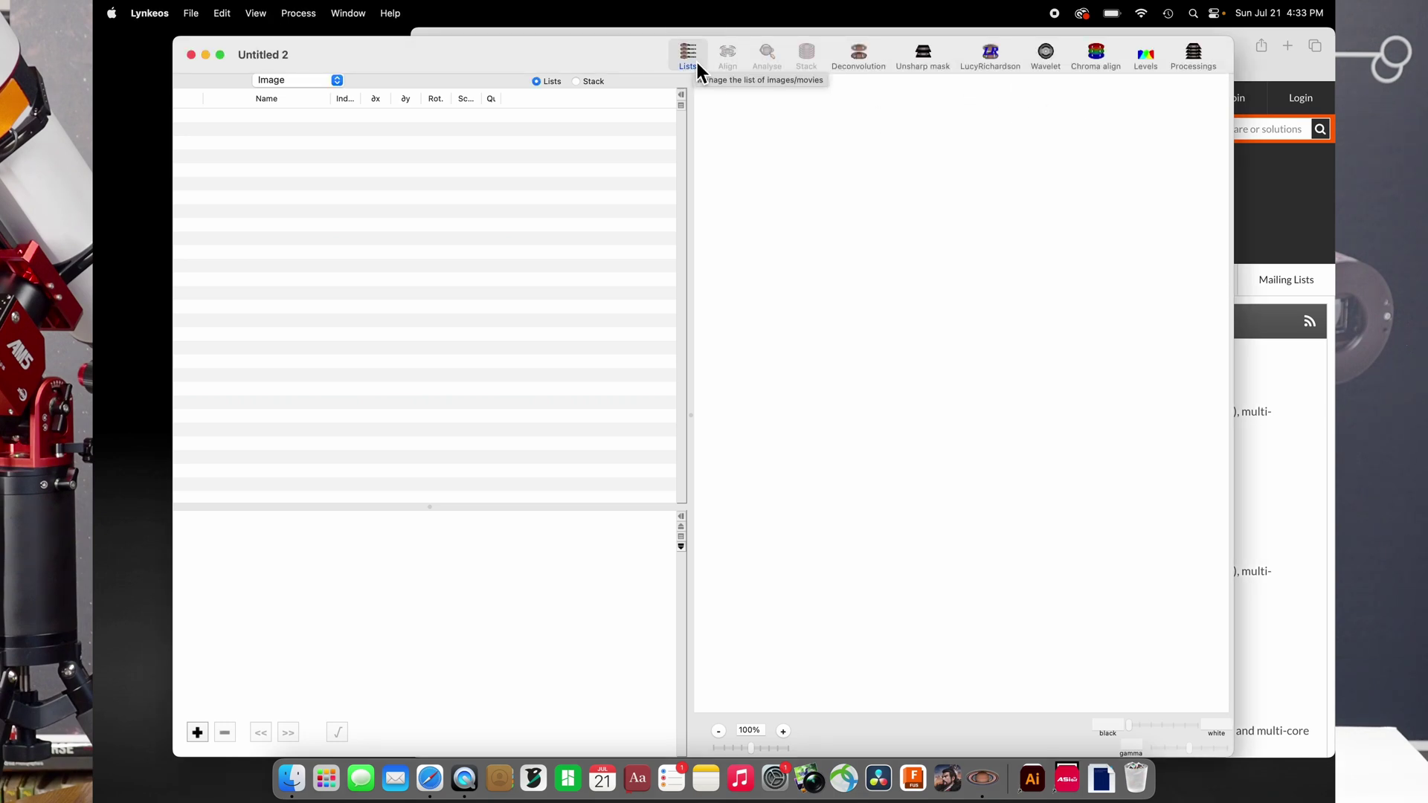
click(197, 735)
click(396, 209)
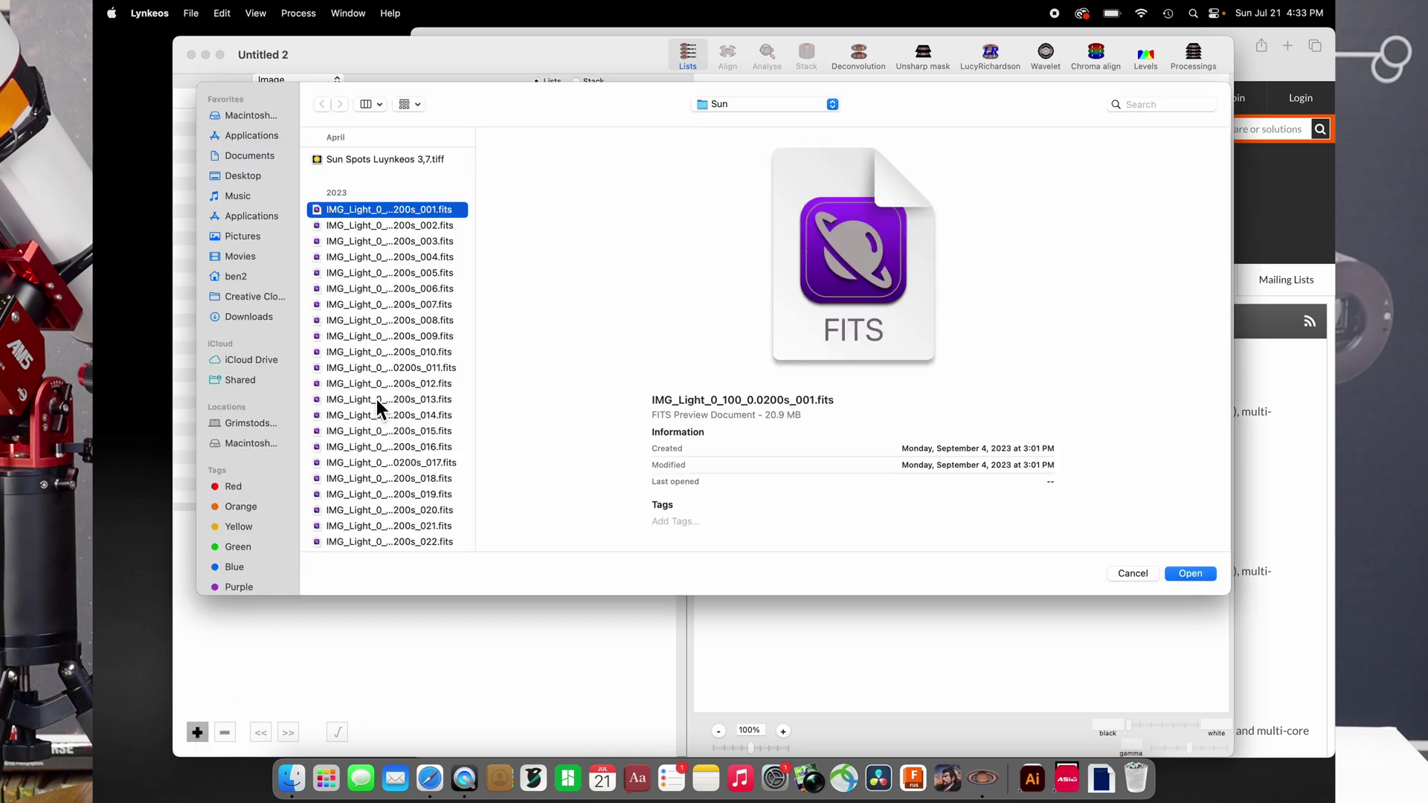
scroll(376, 400, down, 20)
scroll(378, 390, up, 20)
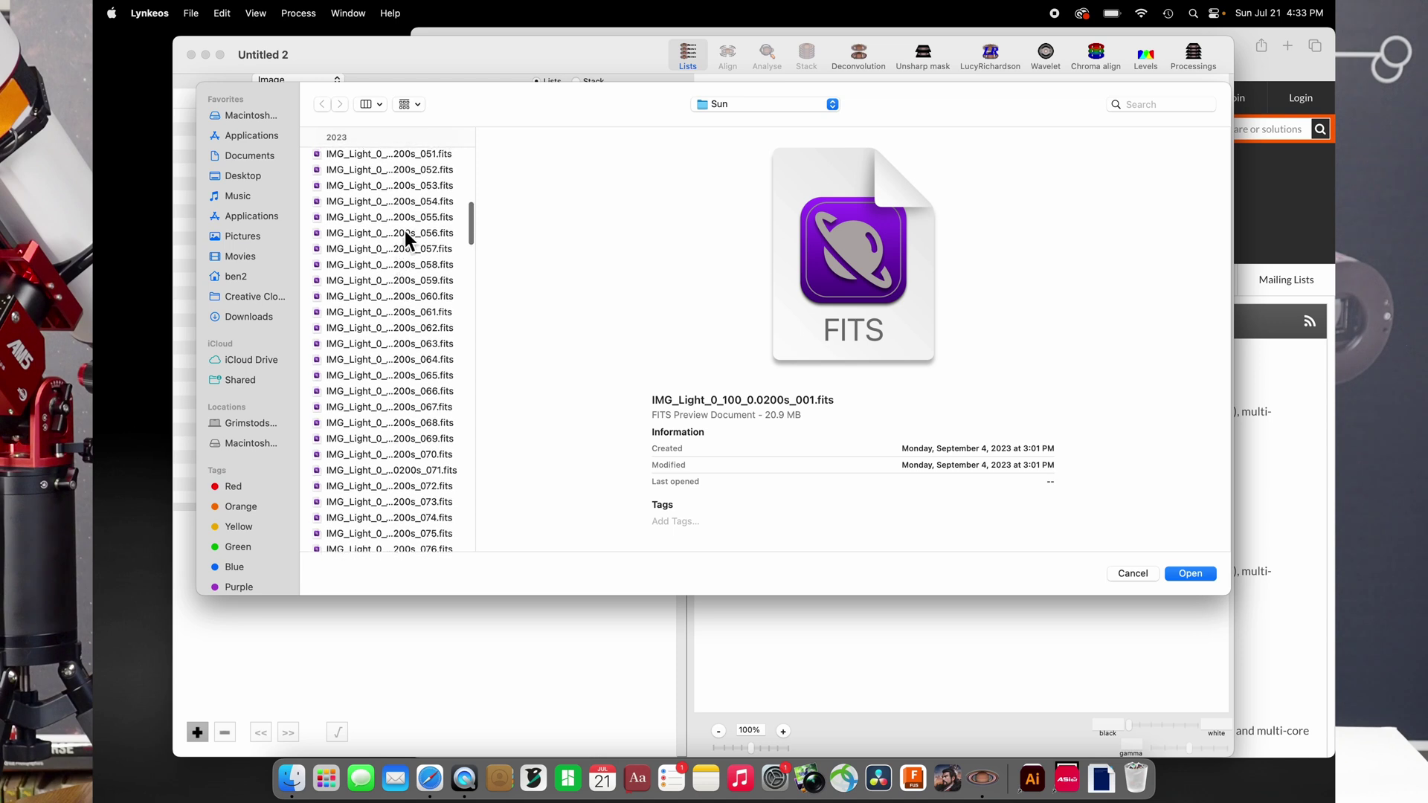
scroll(405, 229, up, 2)
shift+click(405, 224)
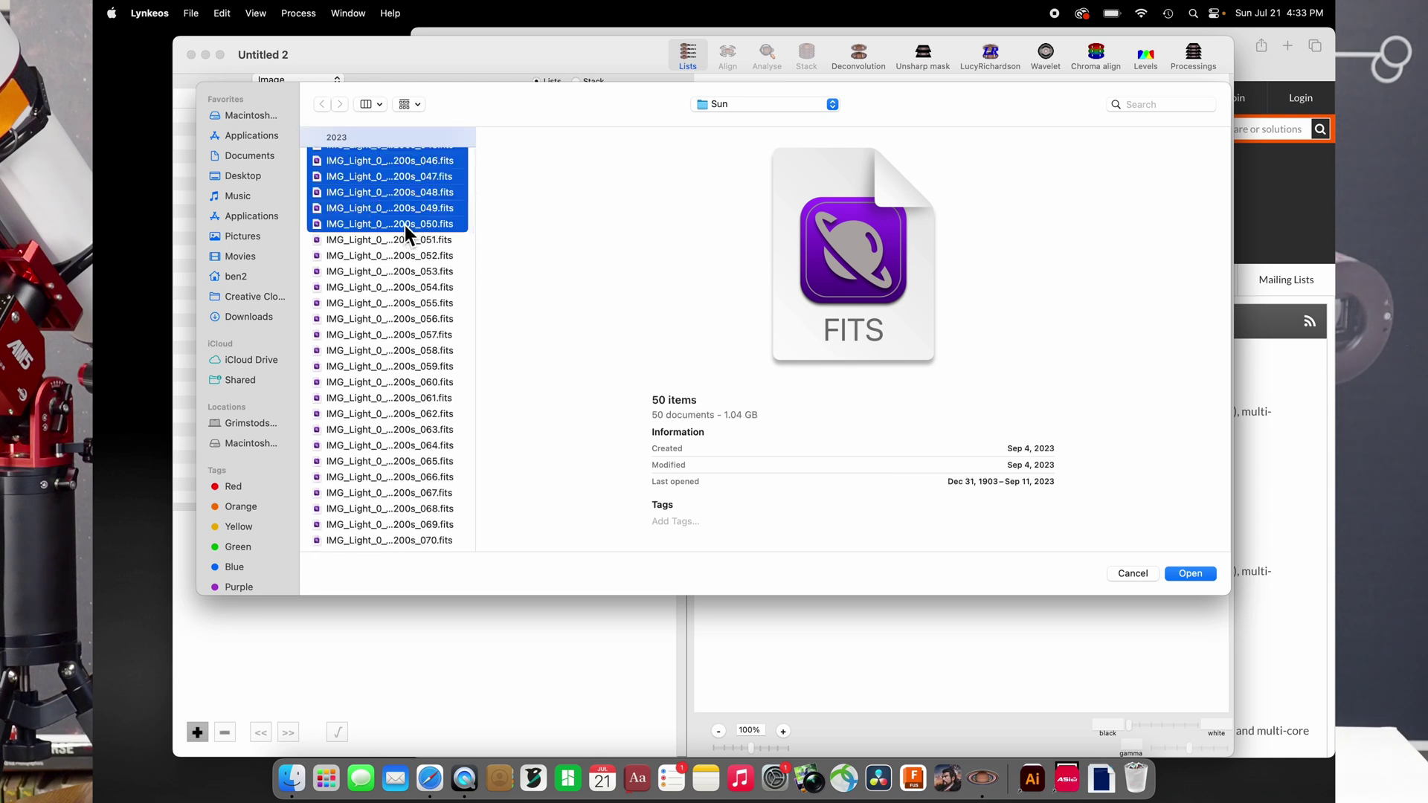
click(1188, 574)
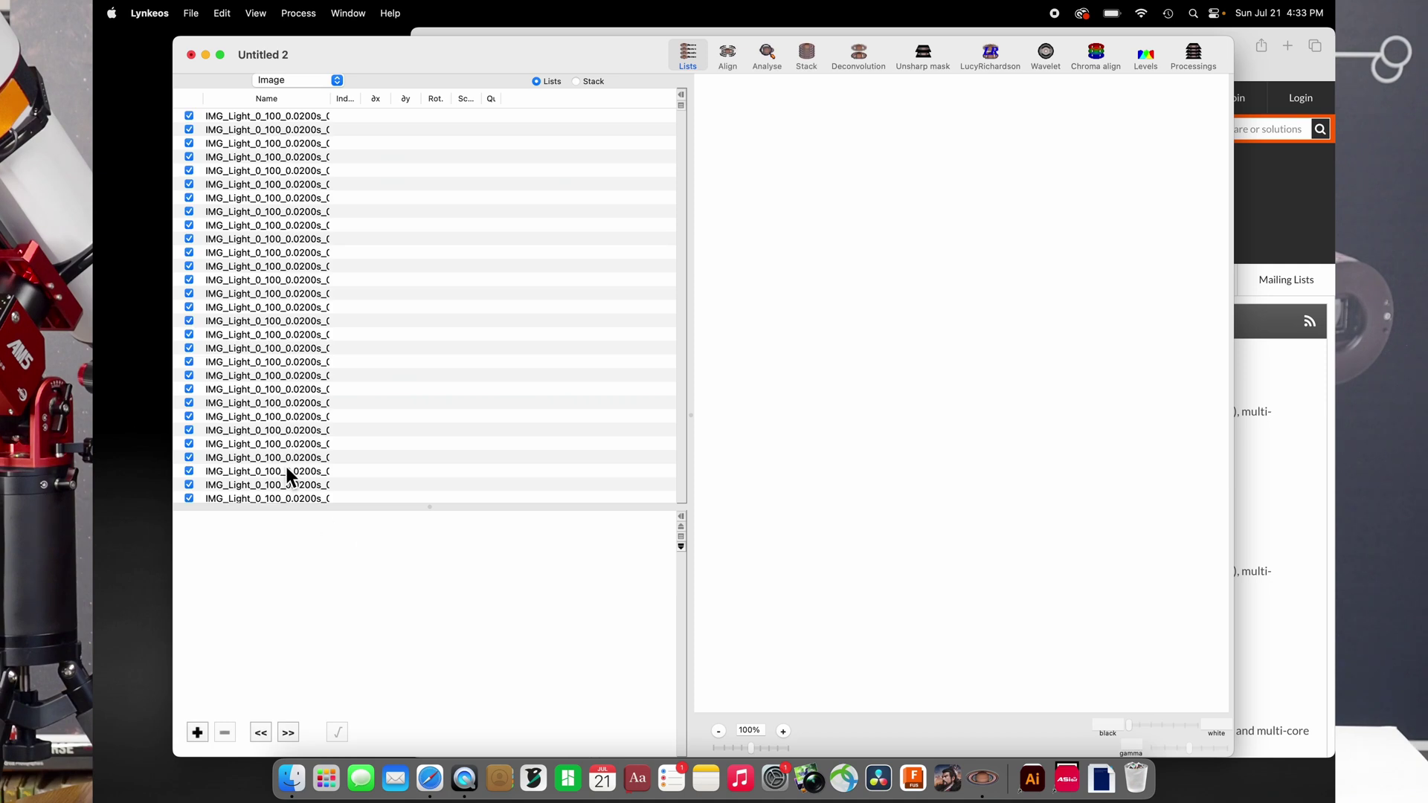
- Preview one loaded frame zoomed out to 25% to show the full sunspotted disk
click(246, 198)
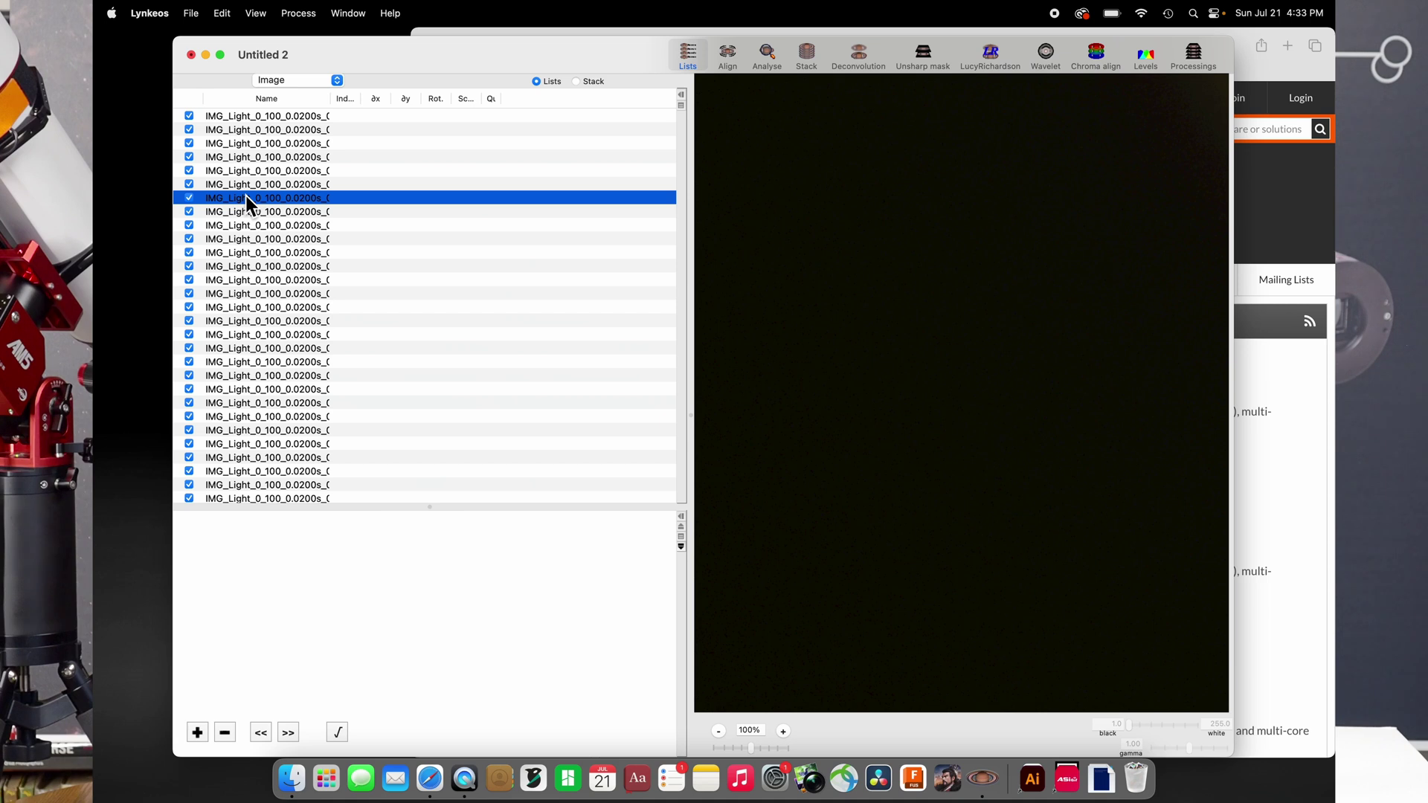
click(718, 731)
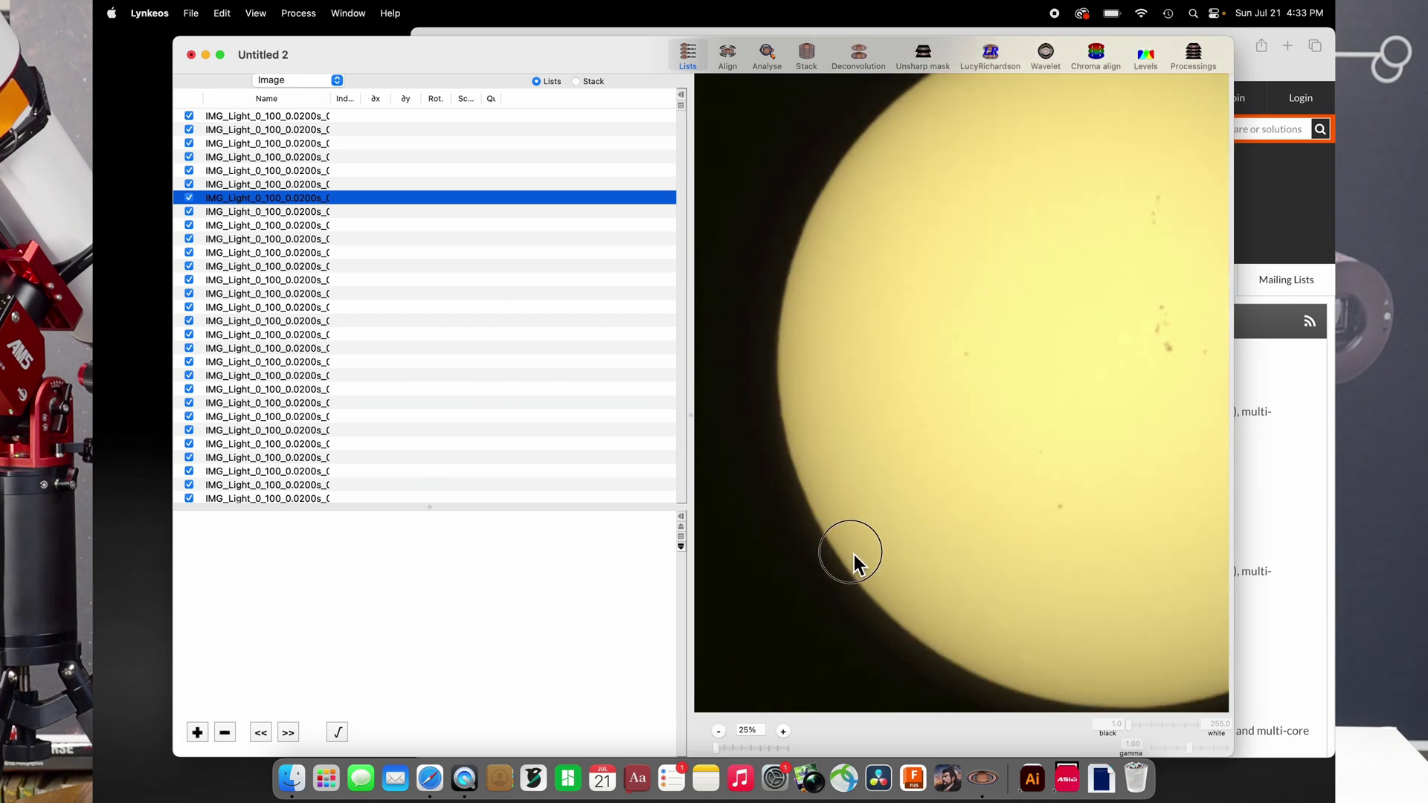
scroll(1122, 381, right, 5)
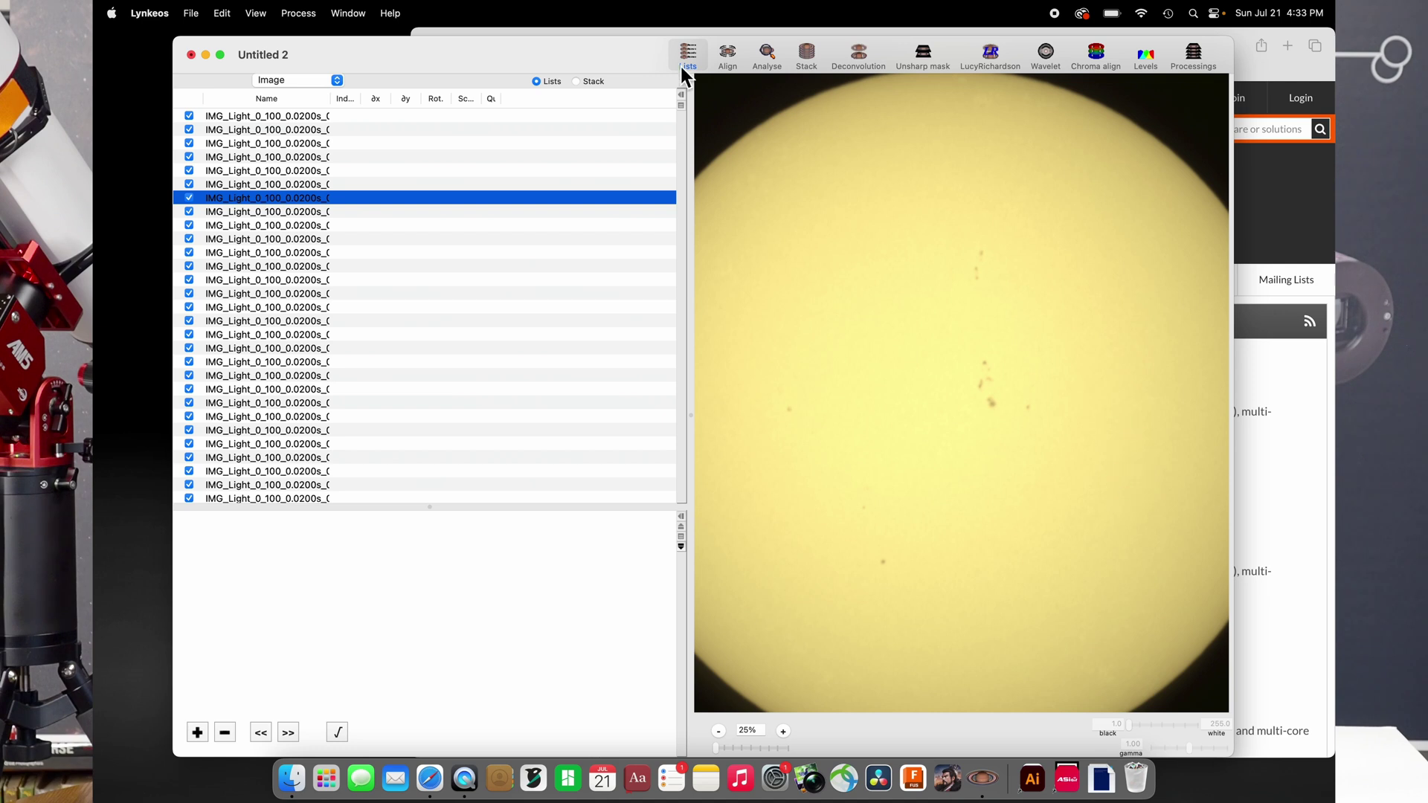
- In the Analyse settings, place the analysis square centred over the sunspot group
click(728, 56)
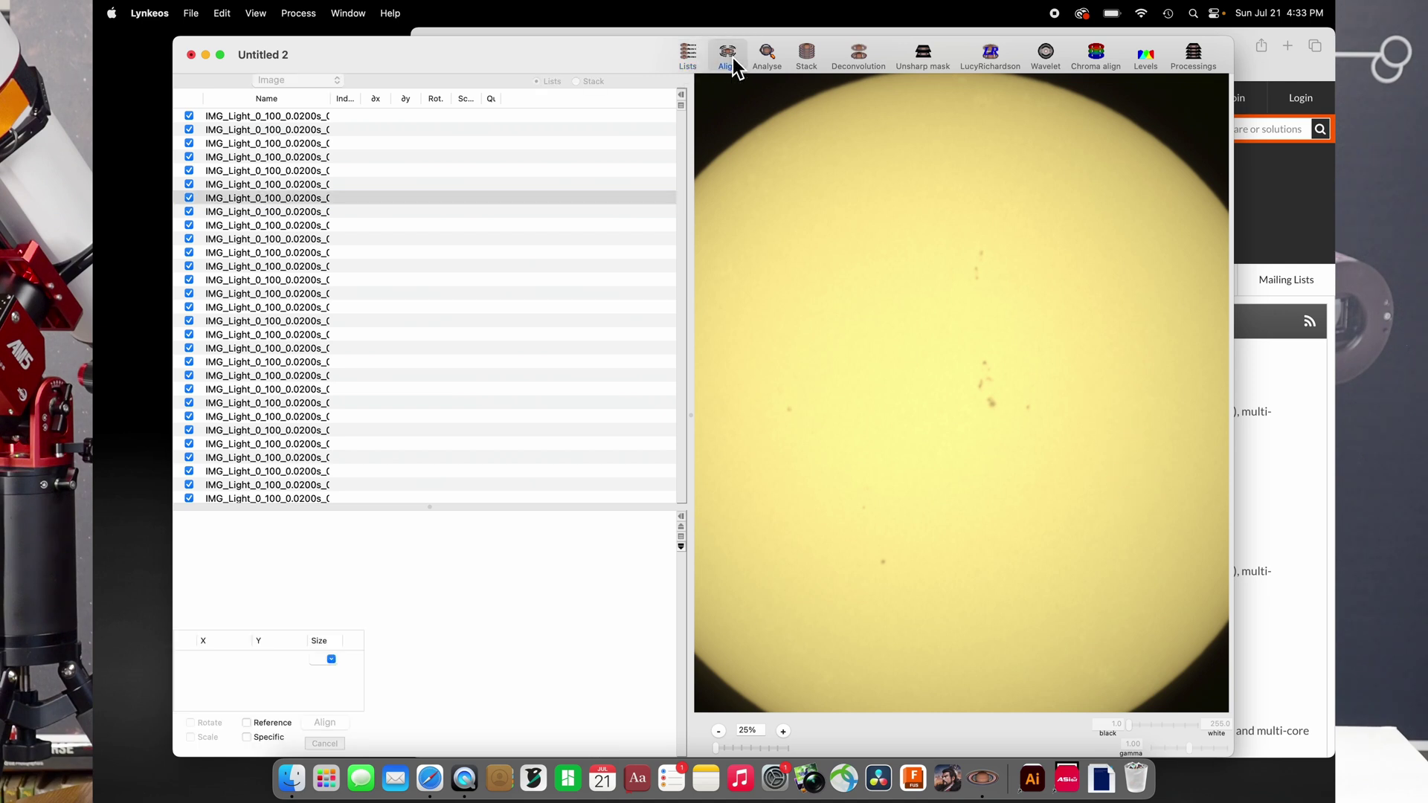
click(771, 54)
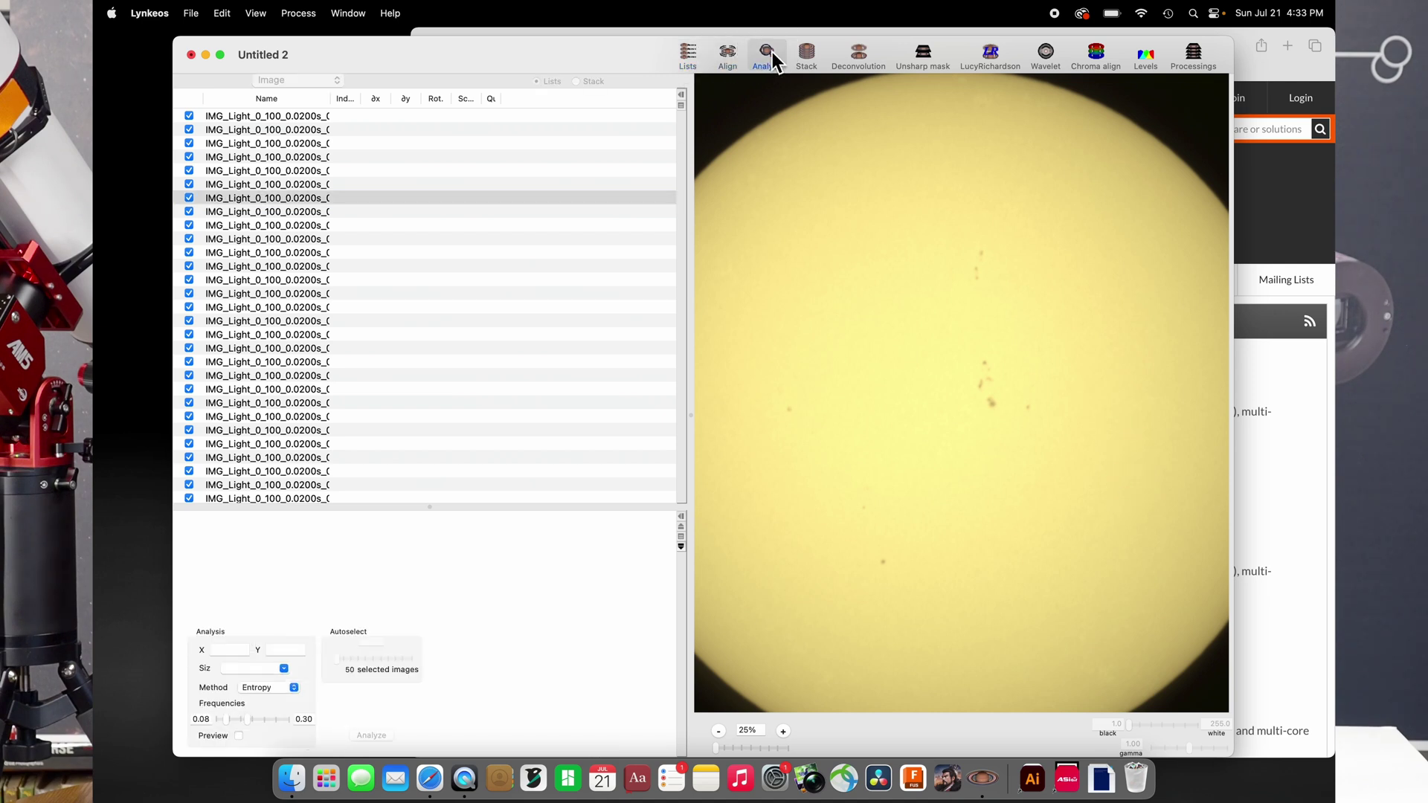
drag(906, 206, 1068, 457)
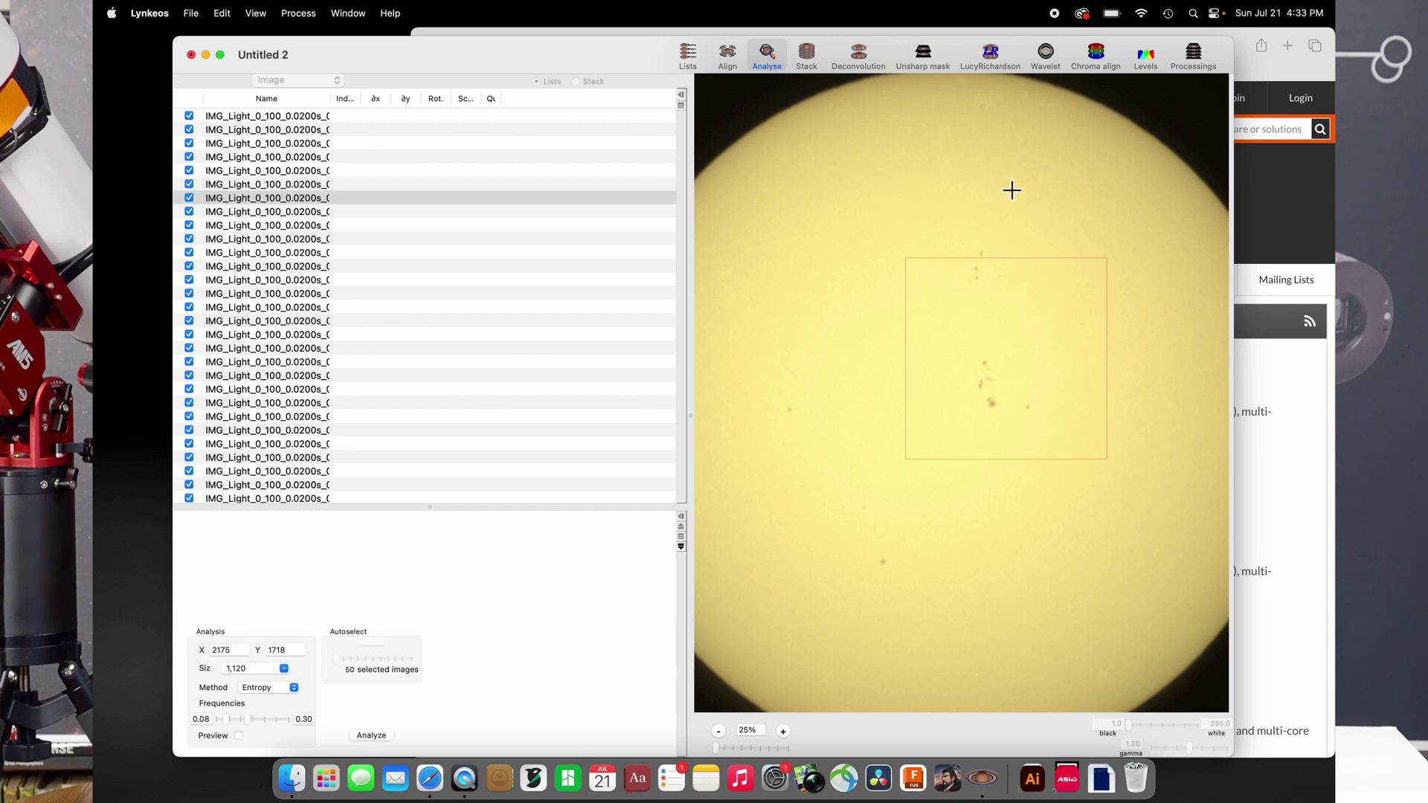
drag(1008, 305, 983, 285)
drag(1052, 438, 1071, 543)
drag(1021, 429, 1001, 355)
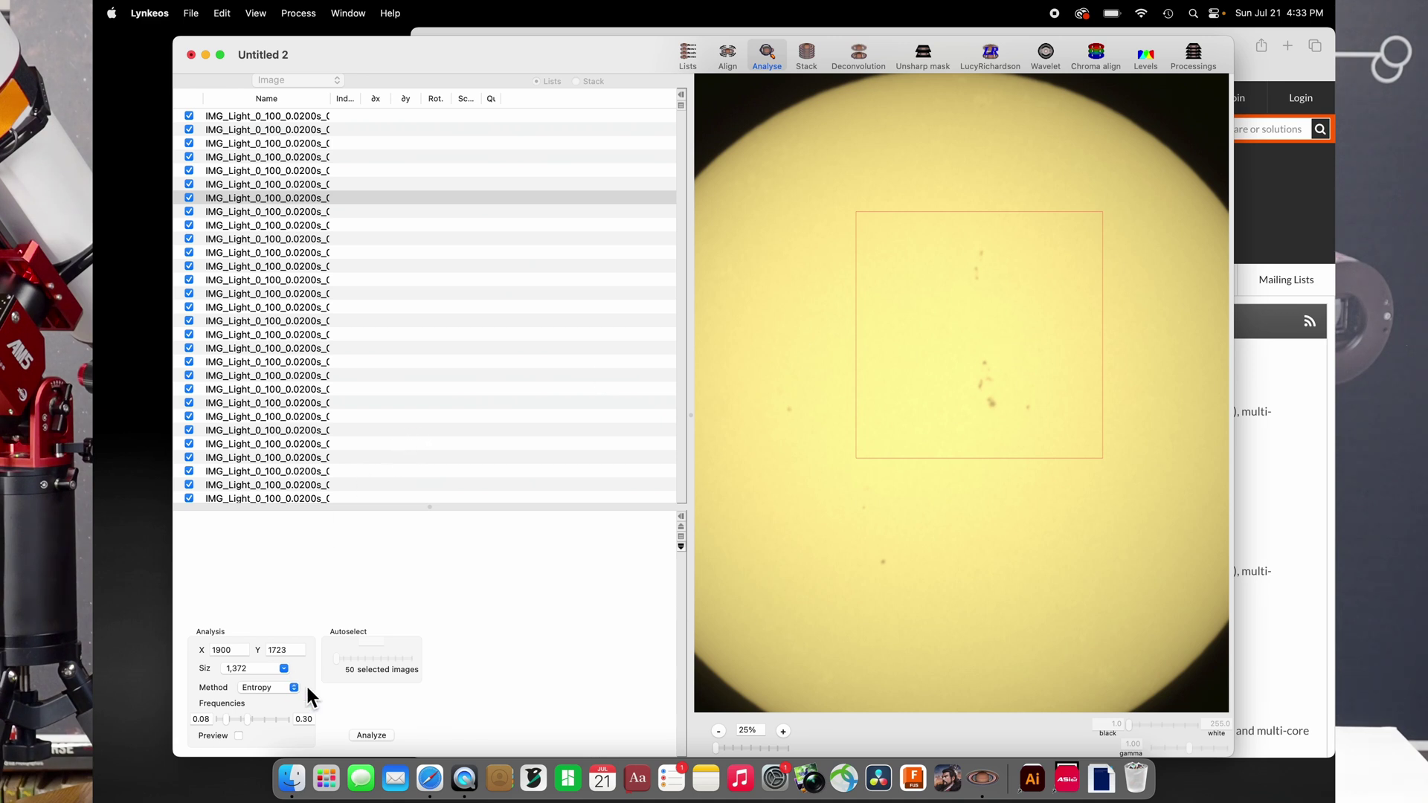
- Score every frame's entropy quality and autoselect only frames above 1.95, leaving 24 checked
click(371, 736)
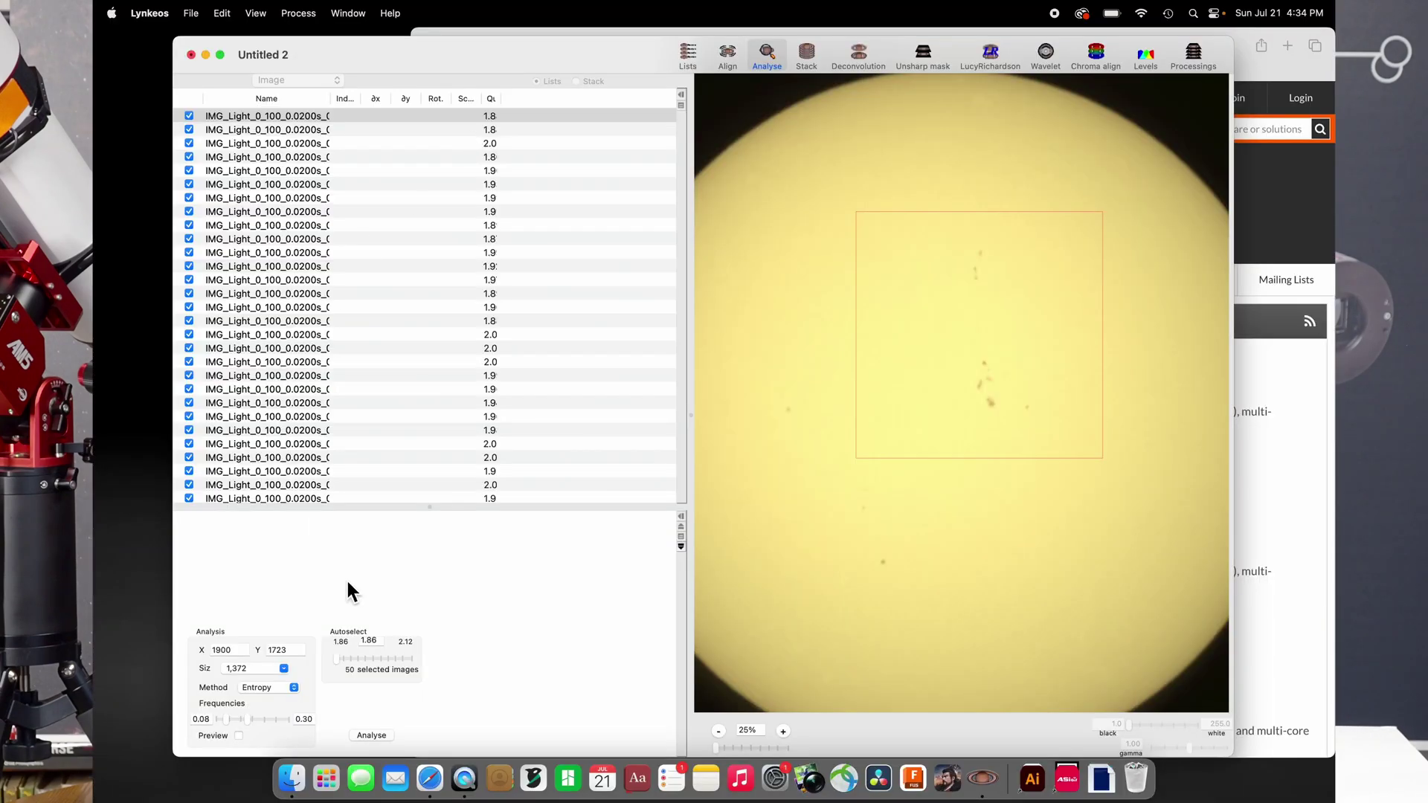
drag(363, 659, 366, 663)
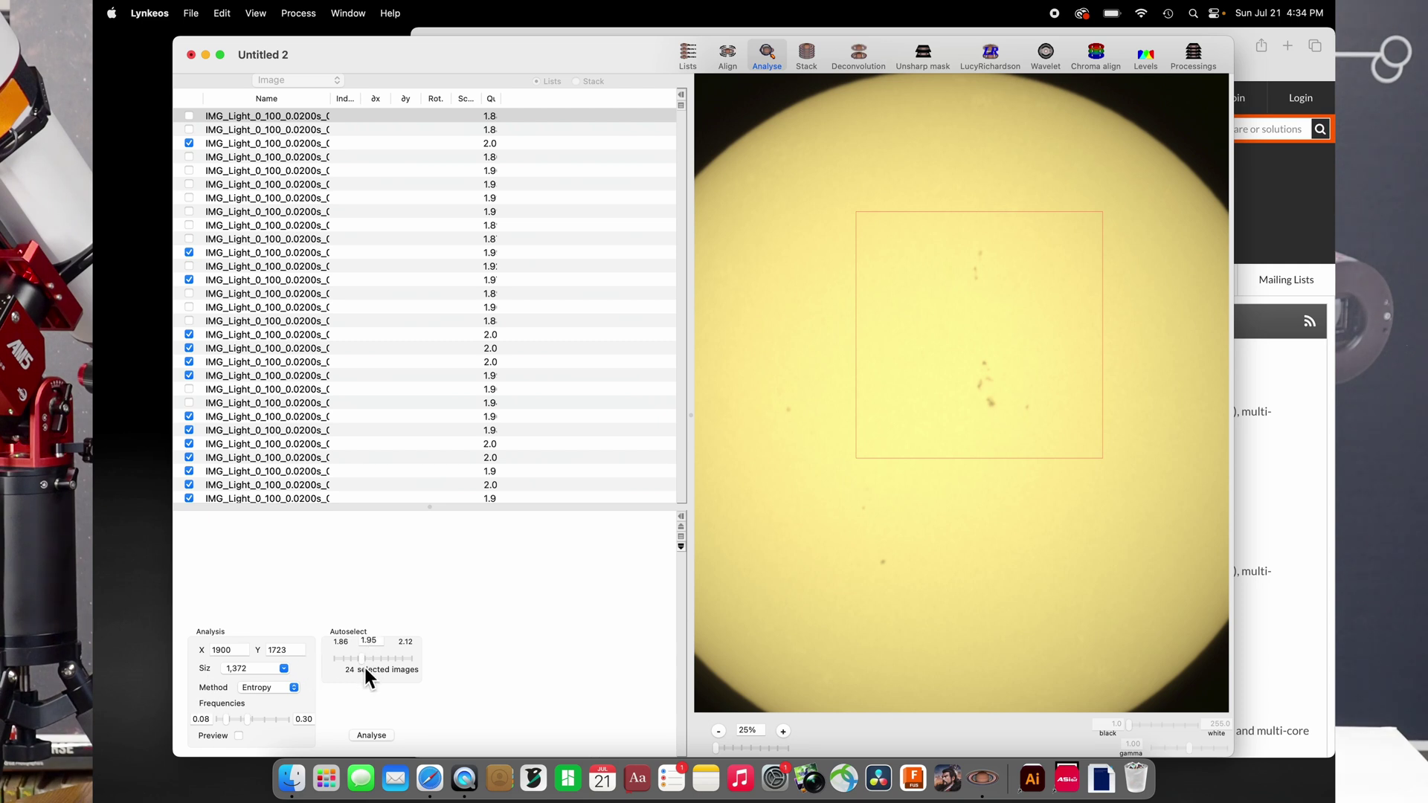
click(372, 736)
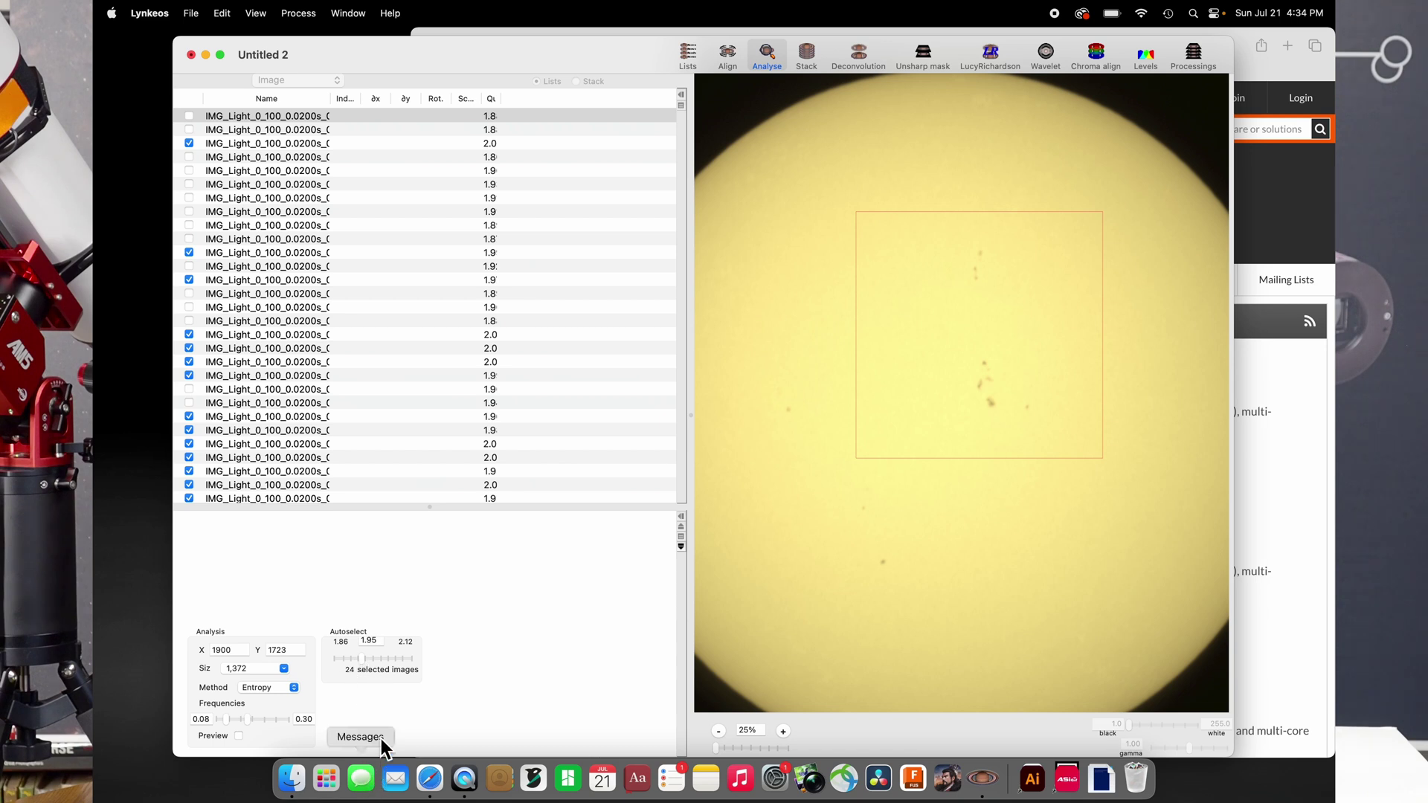
click(728, 58)
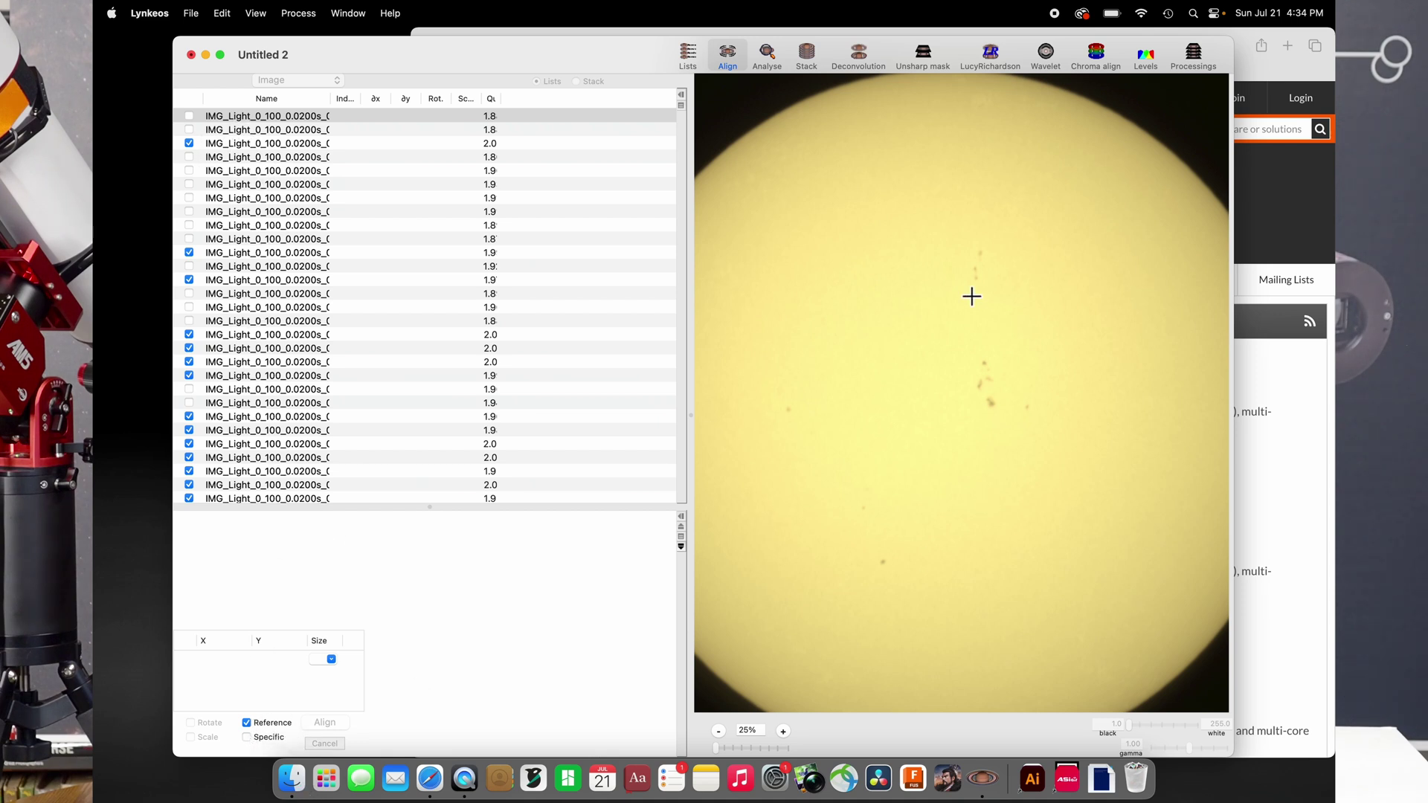
- Align the 24 checked frames on a square drawn around the sunspot group
drag(877, 183, 1149, 529)
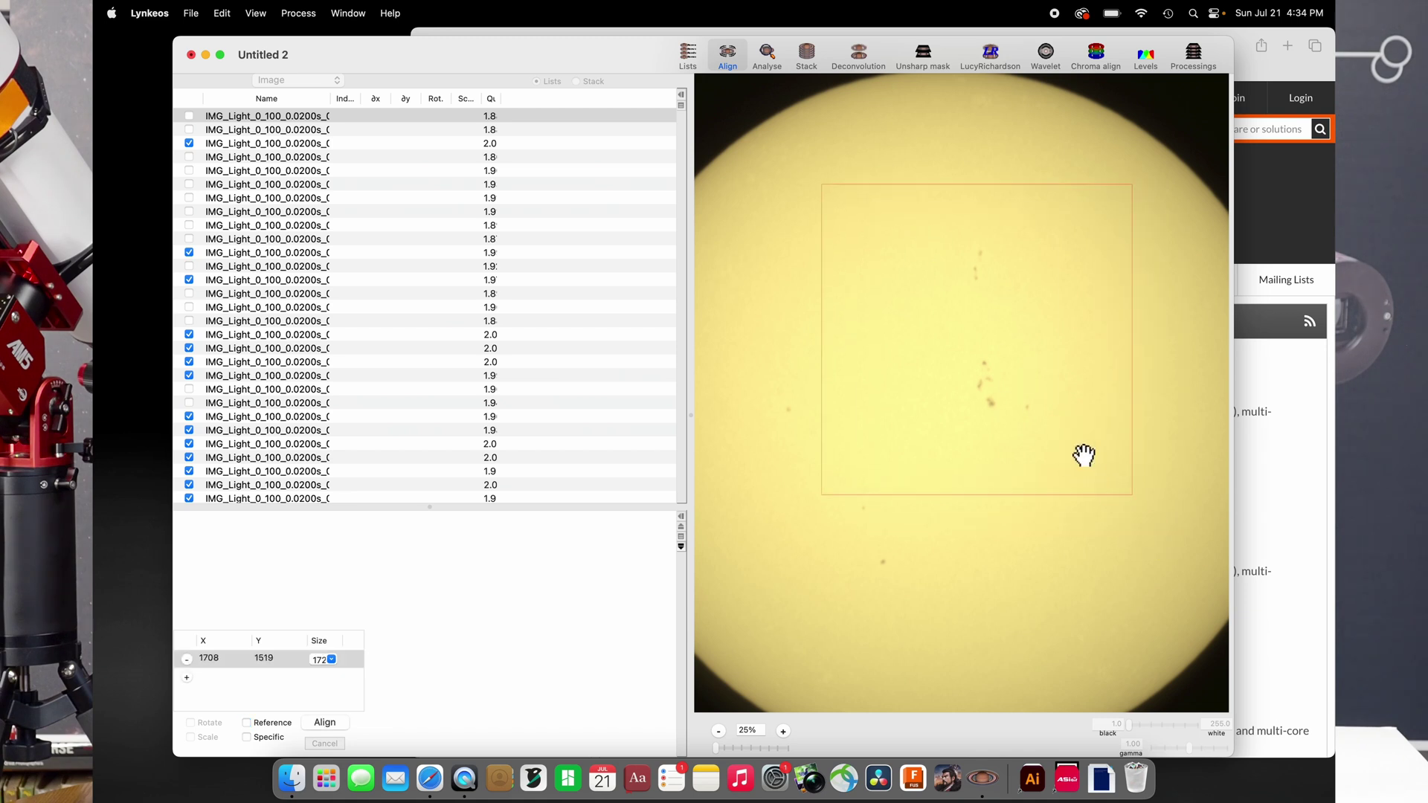
click(325, 722)
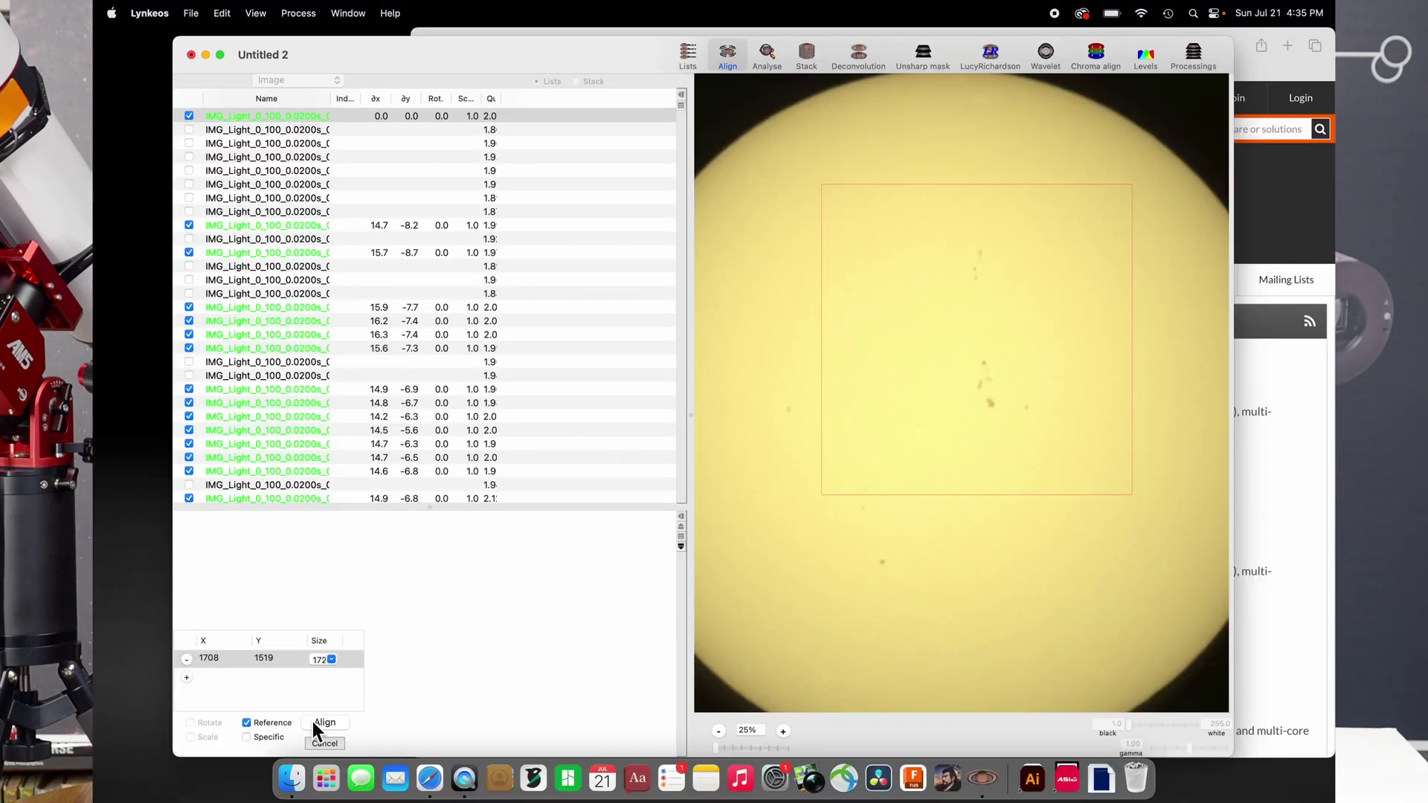
- In the stacking settings, draw a crop rectangle enclosing the whole solar disk
scroll(312, 371, down, 5)
scroll(323, 381, up, 8)
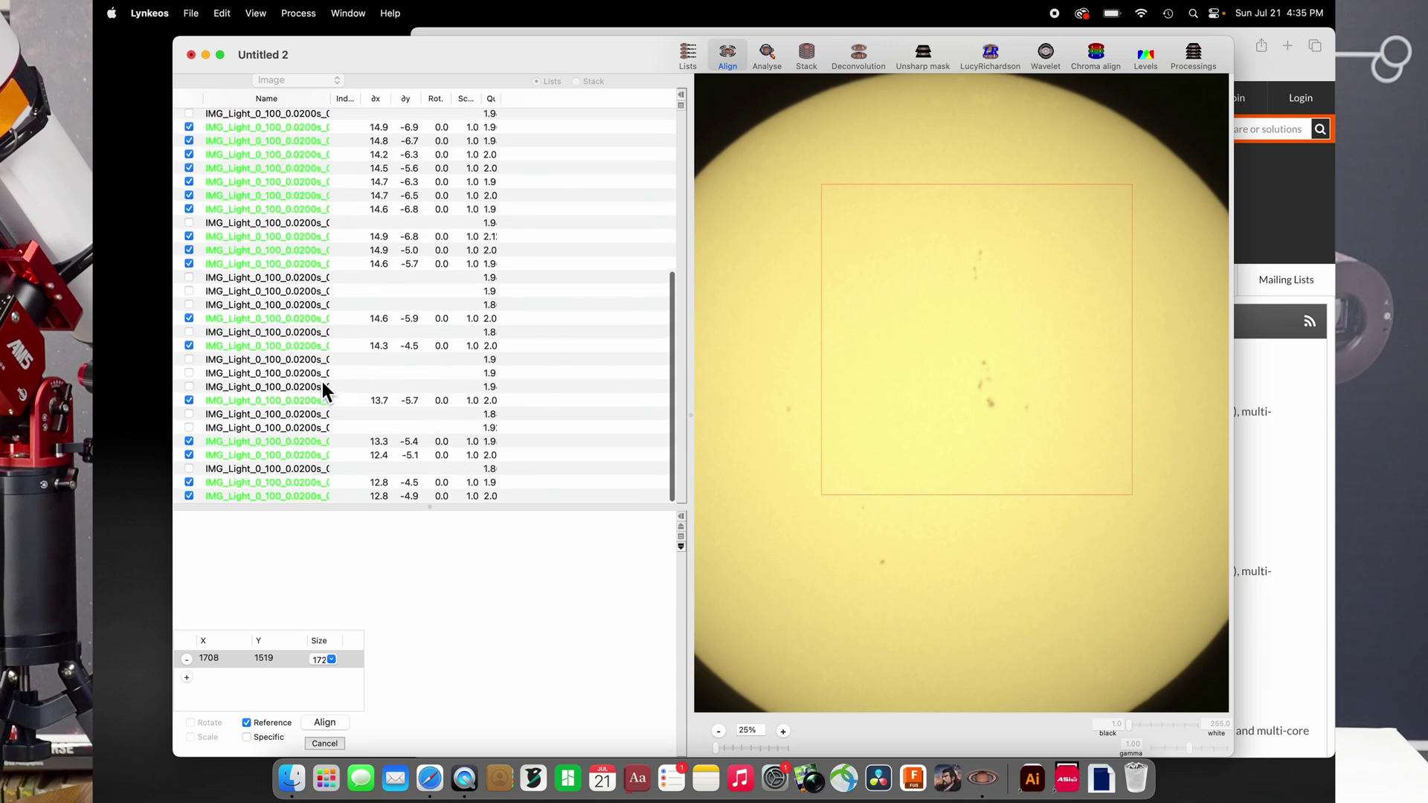
click(808, 54)
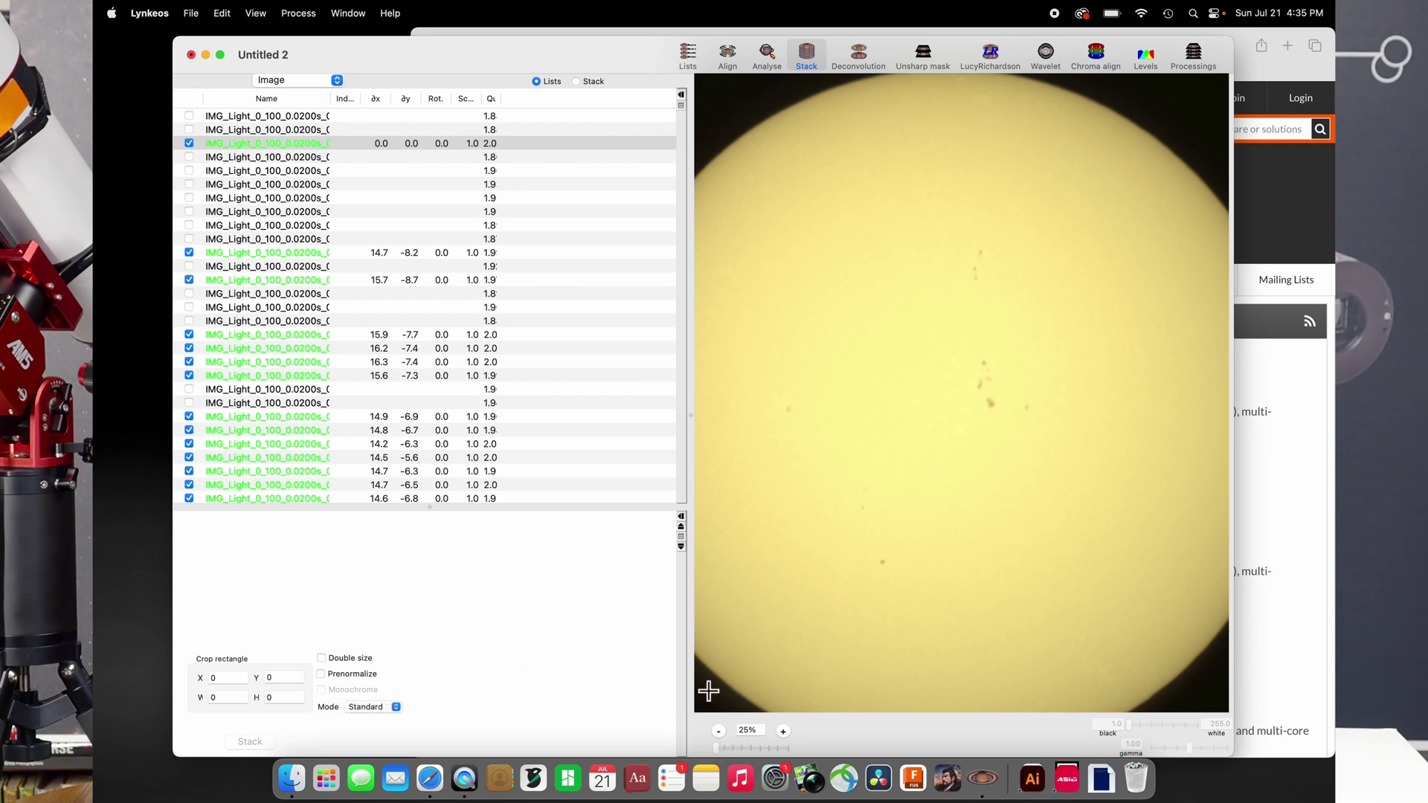
drag(700, 427, 398, 413)
scroll(729, 413, up, 2)
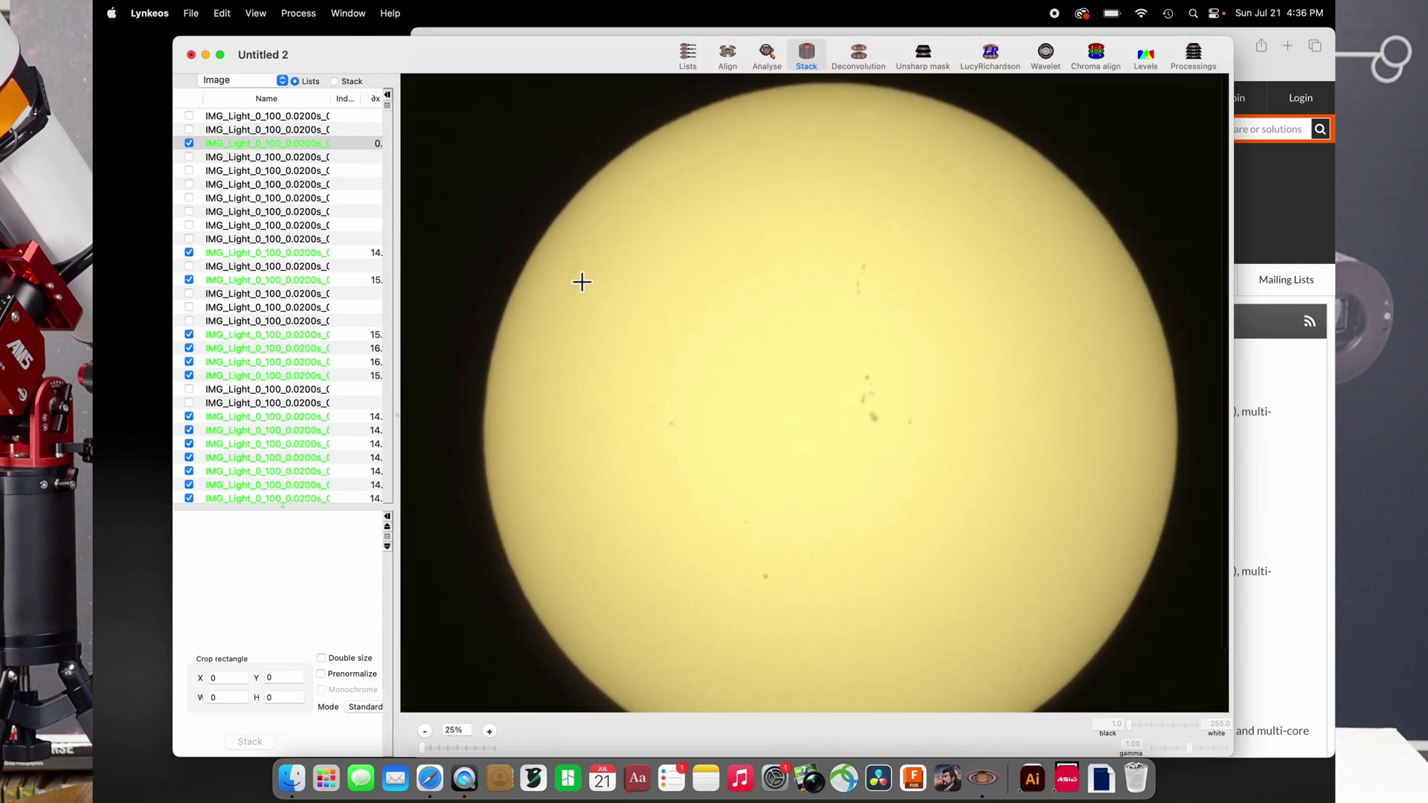
drag(440, 102, 1224, 711)
scroll(1078, 439, right, 2)
scroll(1078, 439, right, 2)
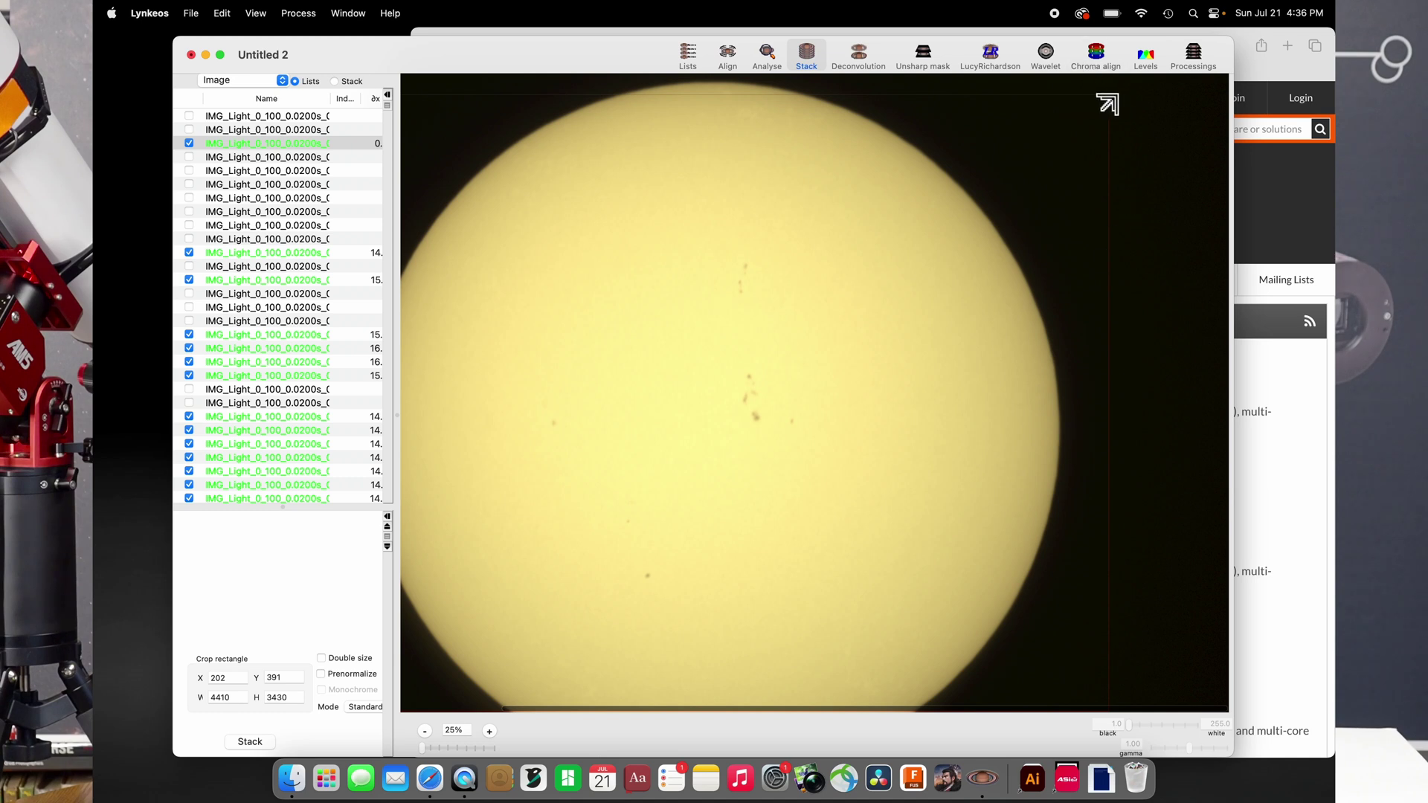
drag(1108, 104, 1163, 86)
scroll(986, 290, left, 3)
scroll(985, 290, down, 2)
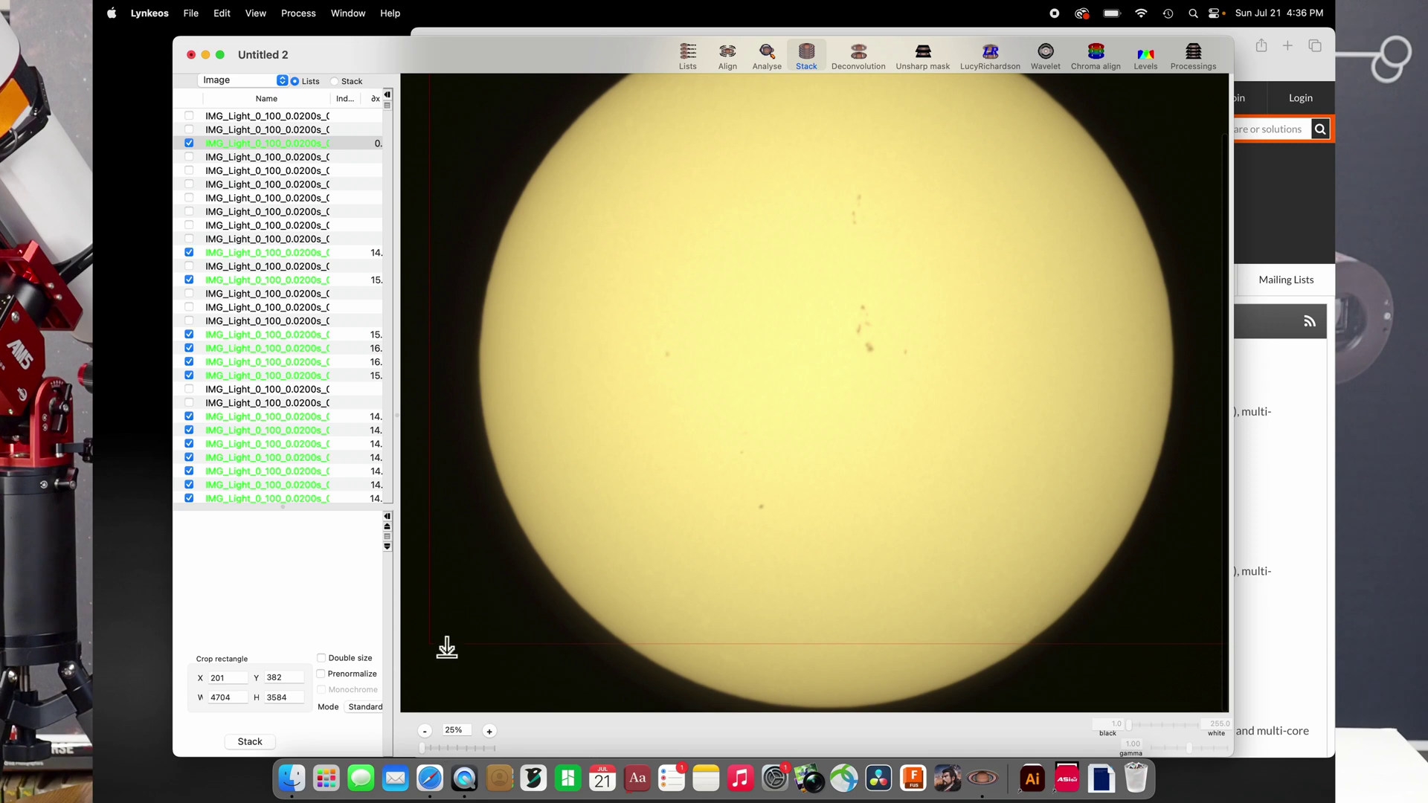
drag(435, 642, 383, 758)
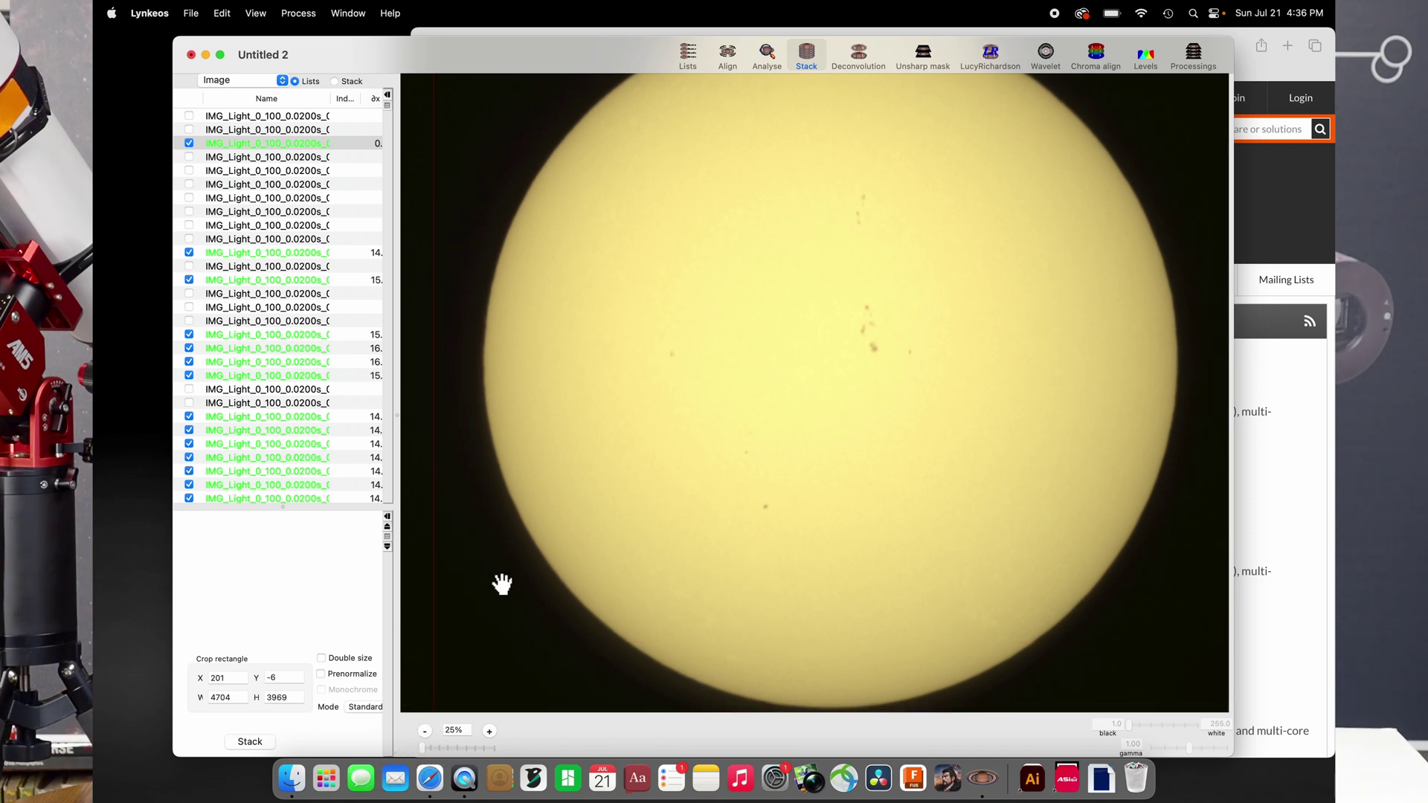
- Stack the aligned frames within the crop and scroll the result to the sunspots
click(253, 743)
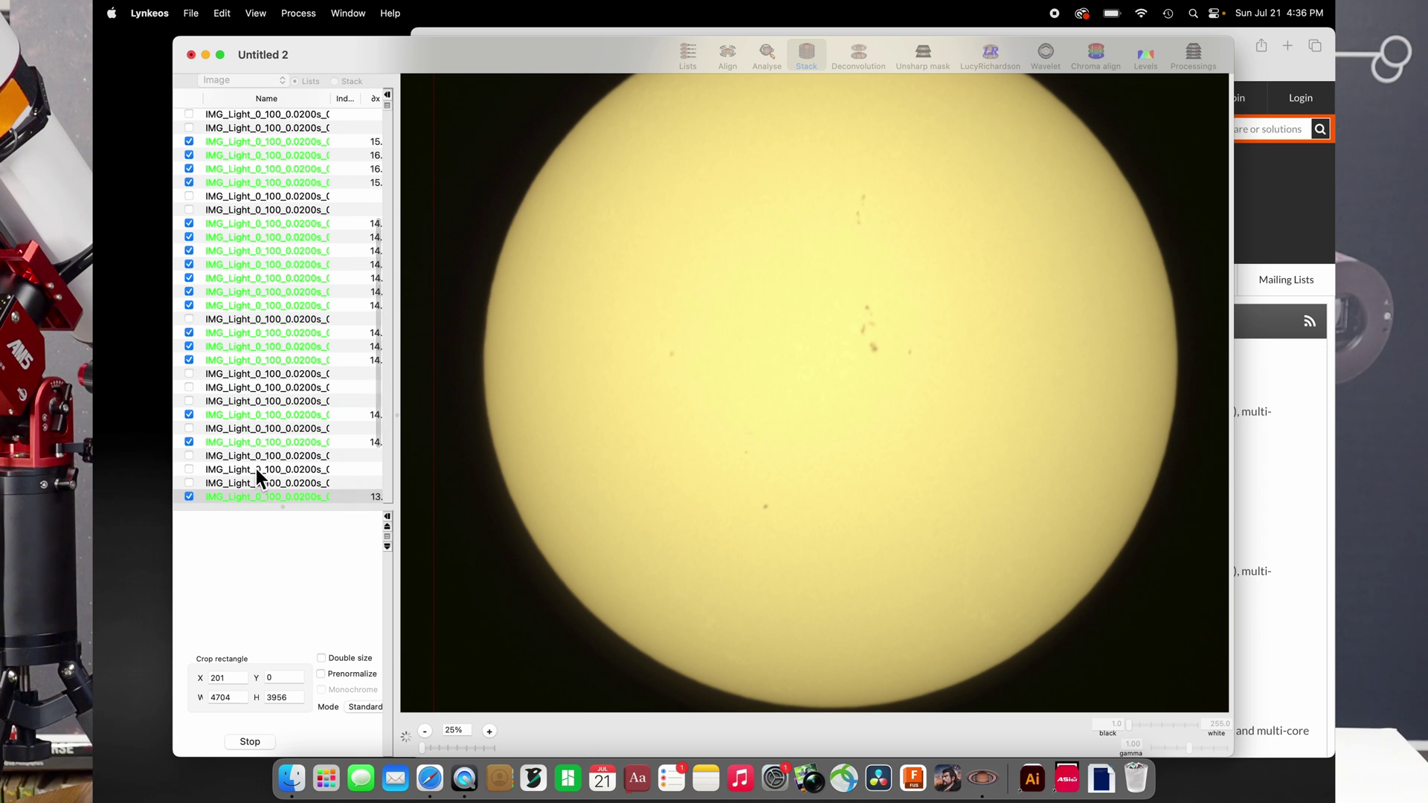
drag(408, 421, 449, 417)
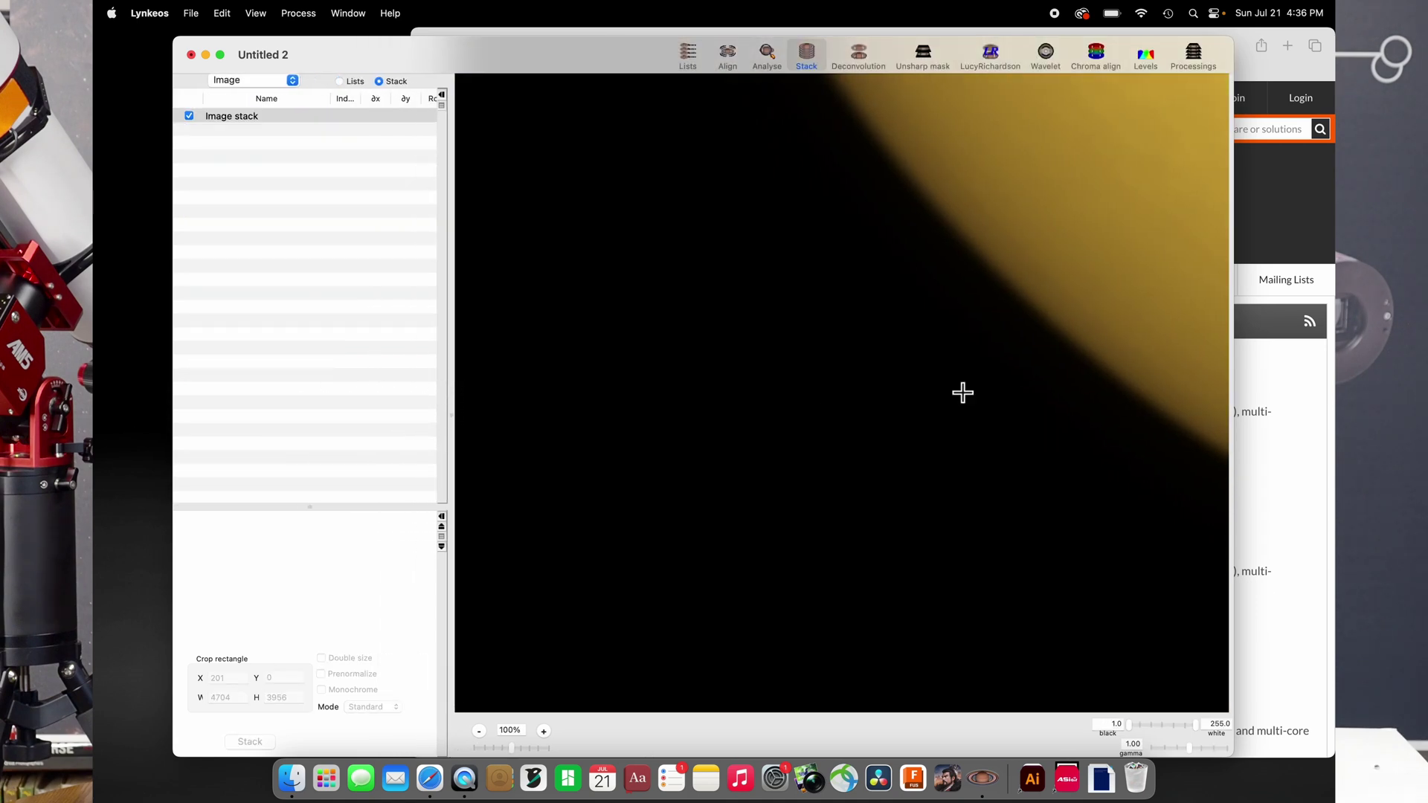
scroll(962, 393, right, 5)
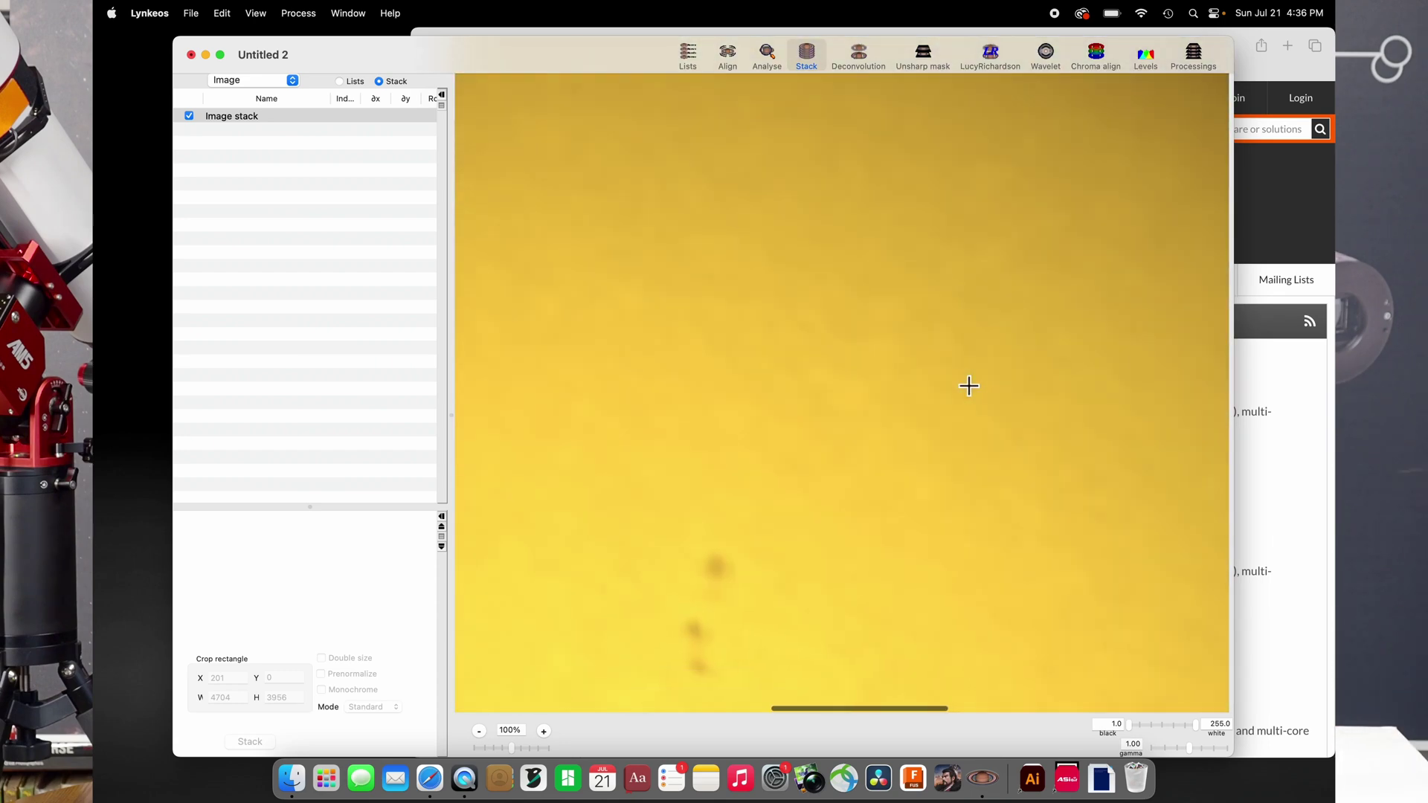
scroll(968, 385, down, 2)
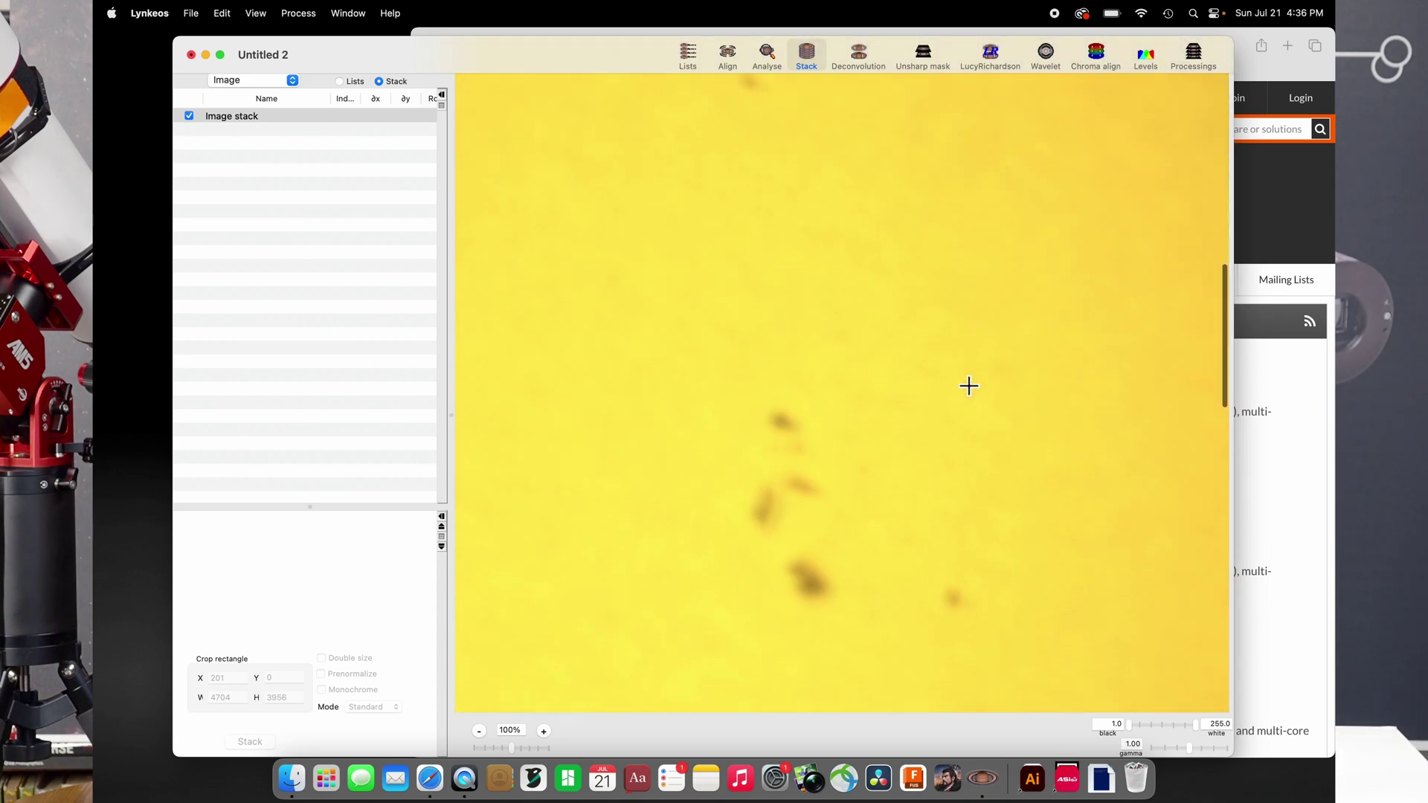
- Apply deconvolution to the stacked image with radius 2.50 and threshold lowered to 0.86
click(859, 56)
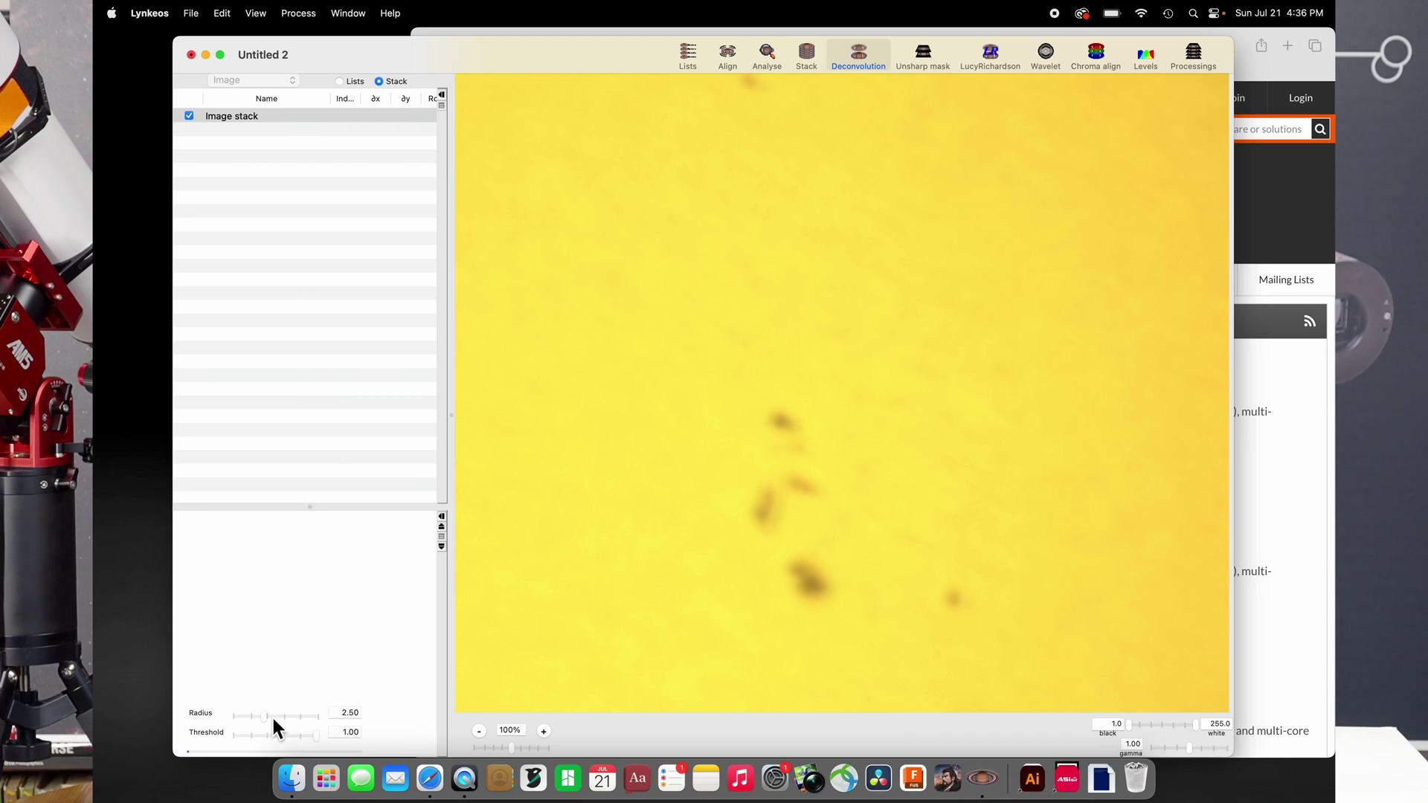
click(308, 737)
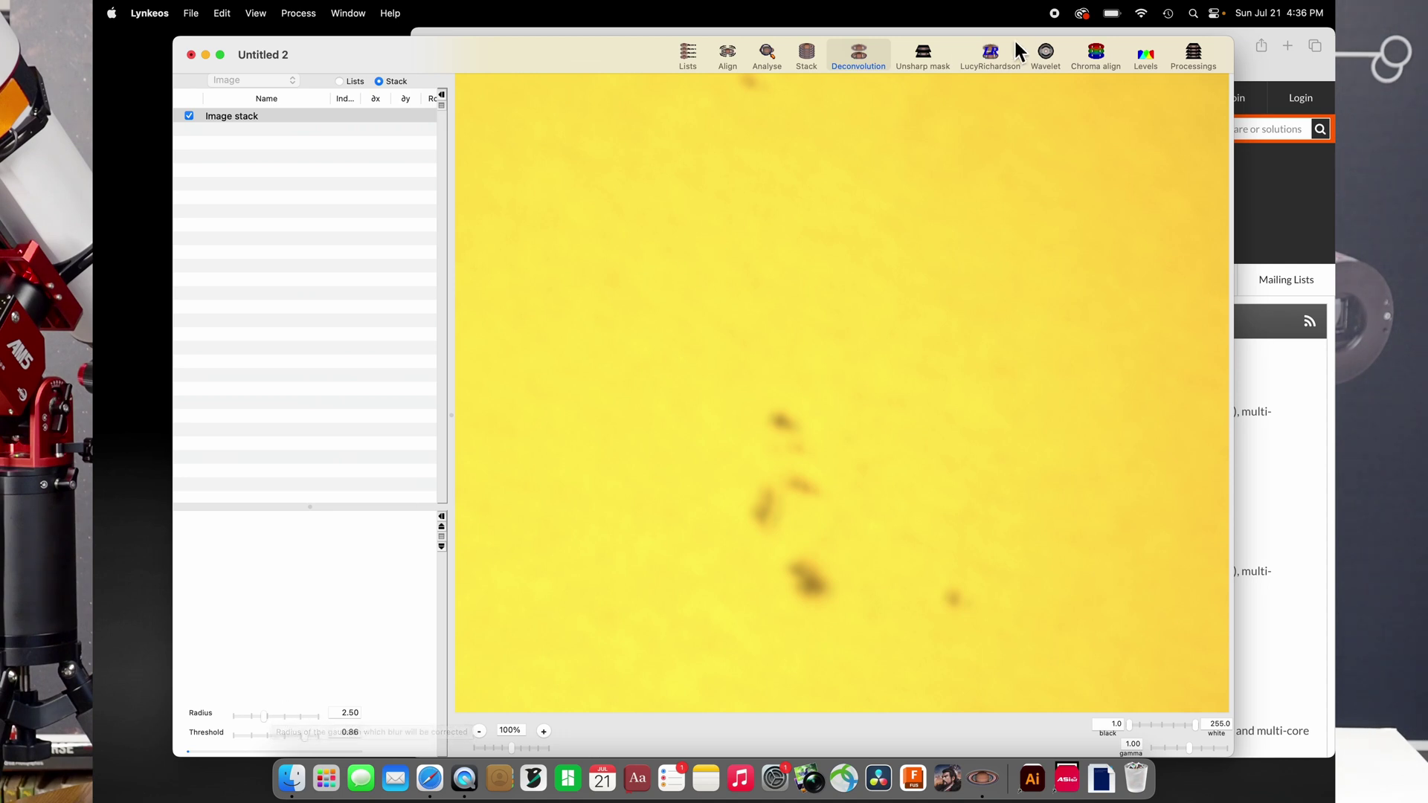
click(930, 60)
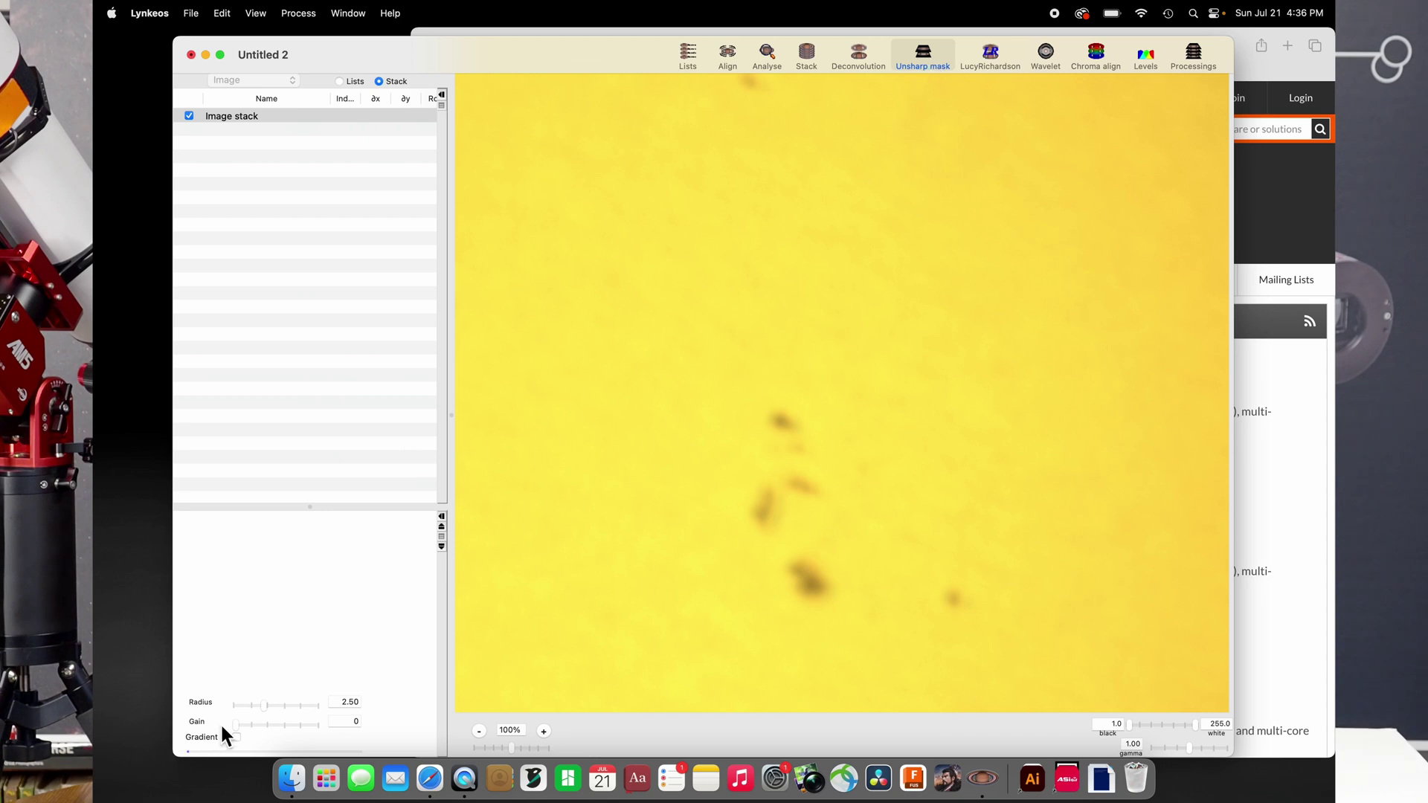
- Set the unsharp mask gain to 1.84 and zoom out to 25% to see the whole disc
click(252, 725)
click(480, 732)
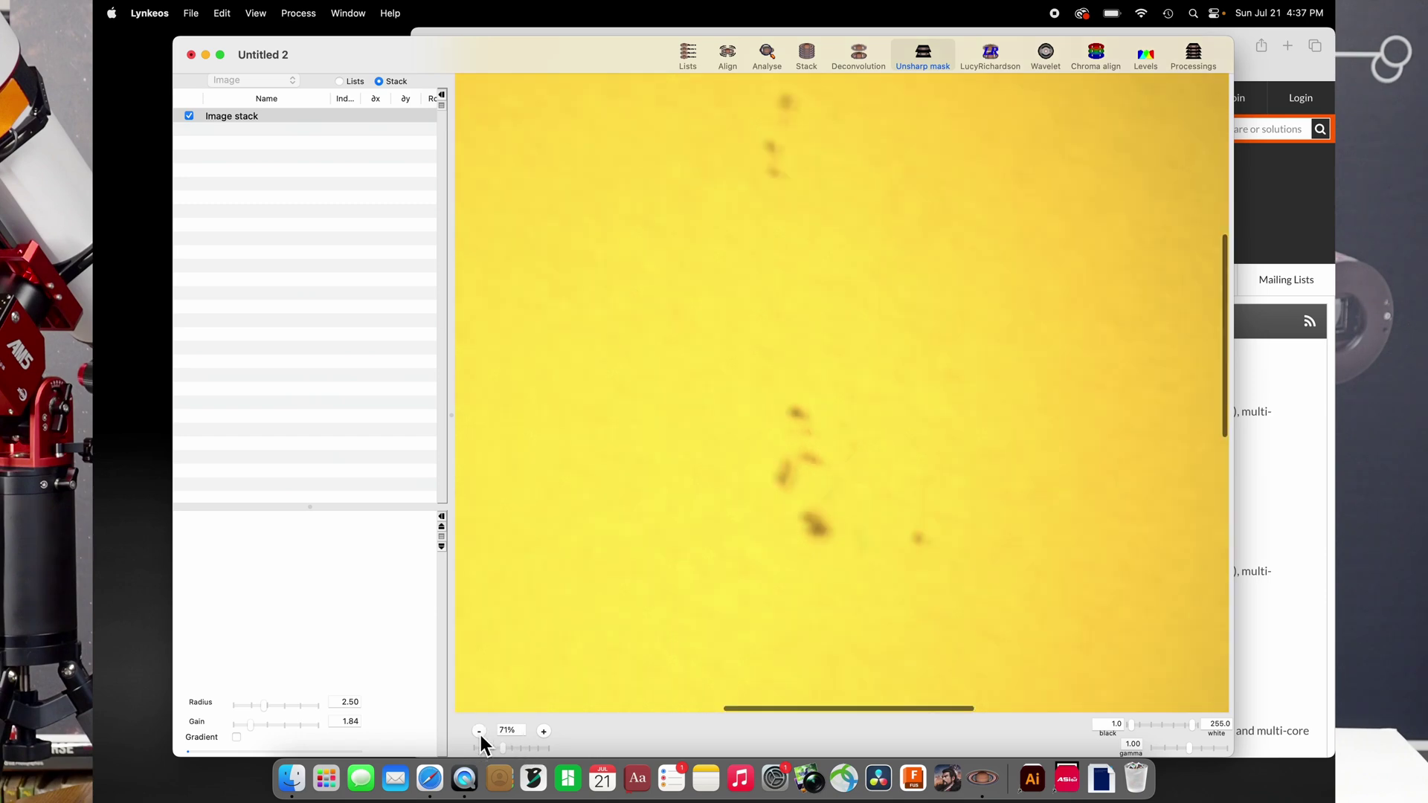
click(480, 733)
click(480, 733)
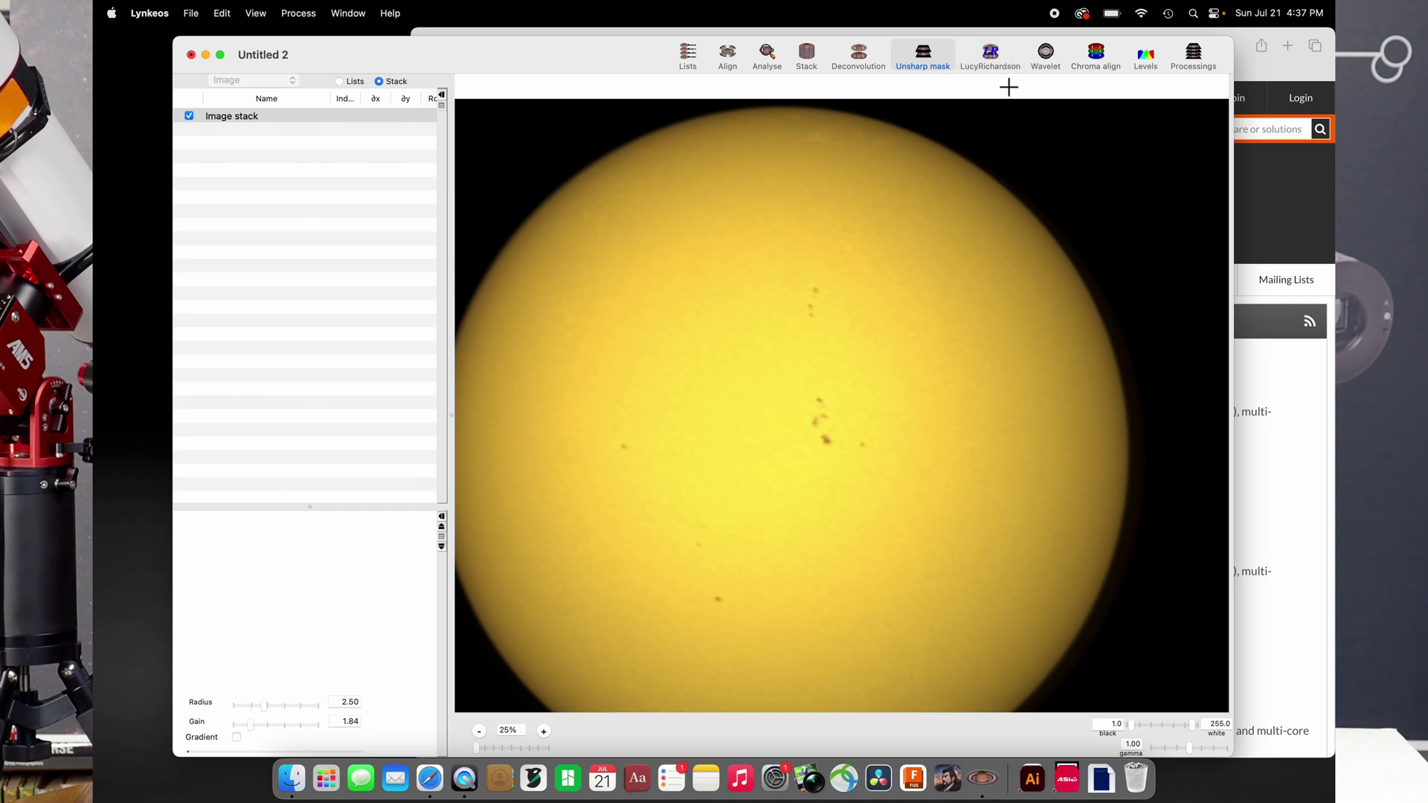
click(997, 67)
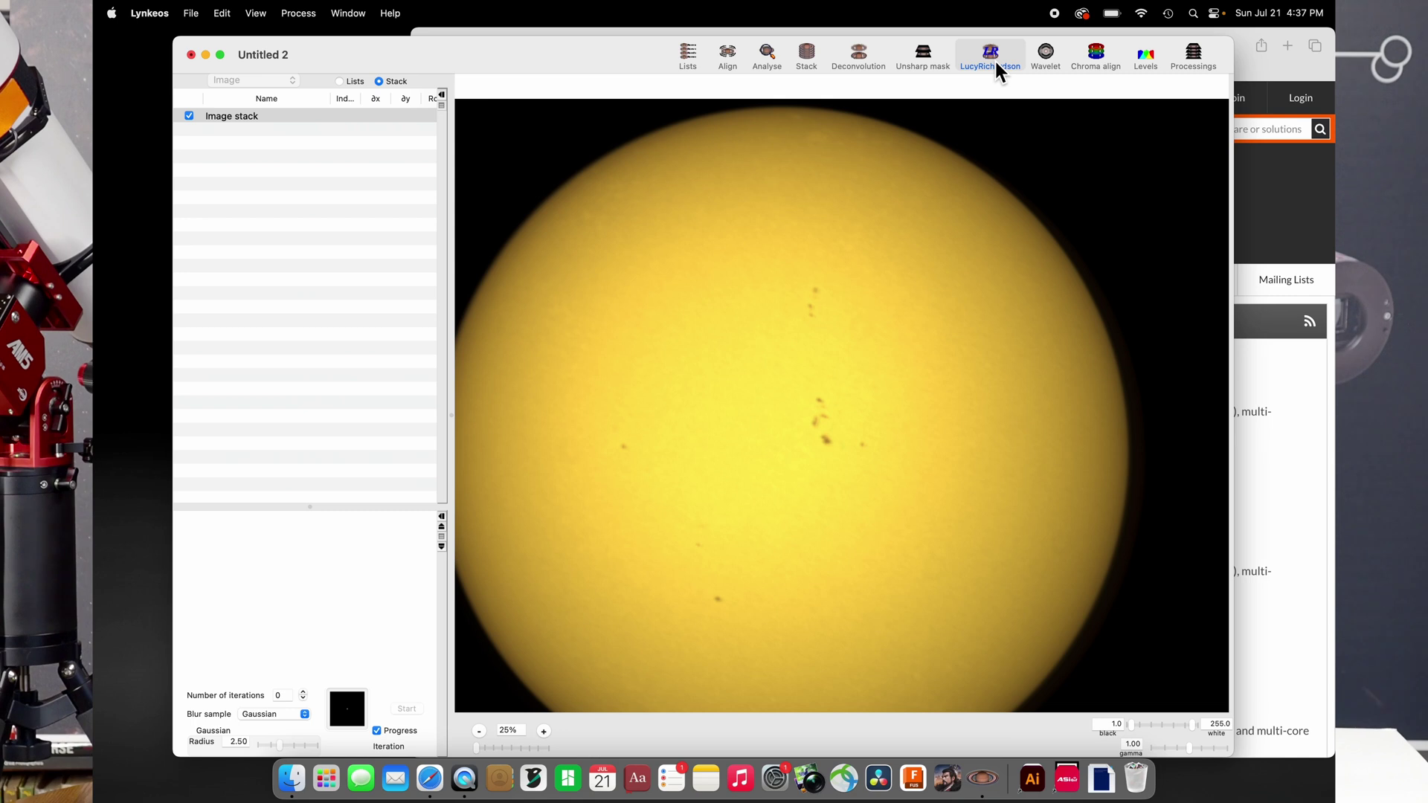
- Raise the 0.1250, 0.2500 and 0.5000 wavelet levels to 1.16, 1.38 and 1.90
click(1051, 58)
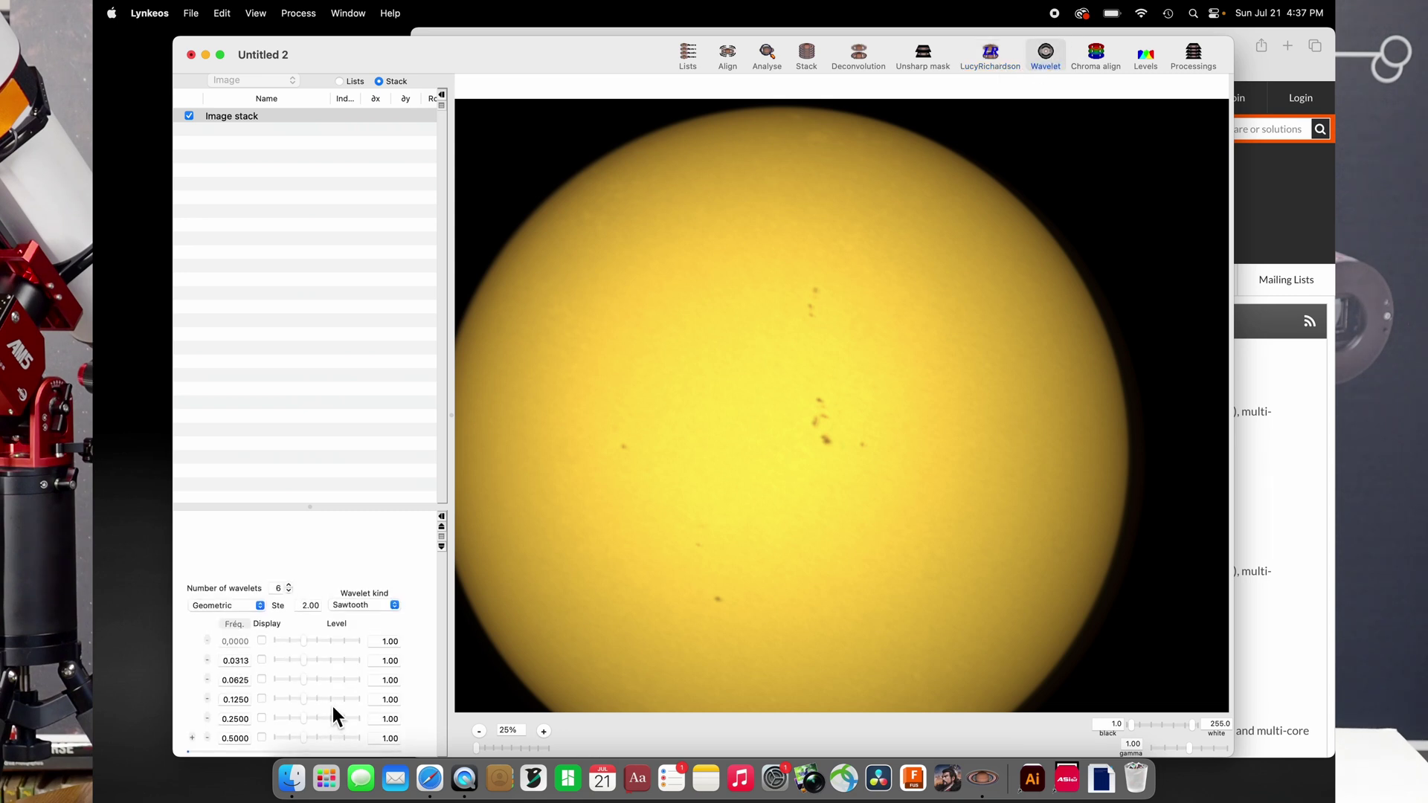
drag(305, 740, 309, 704)
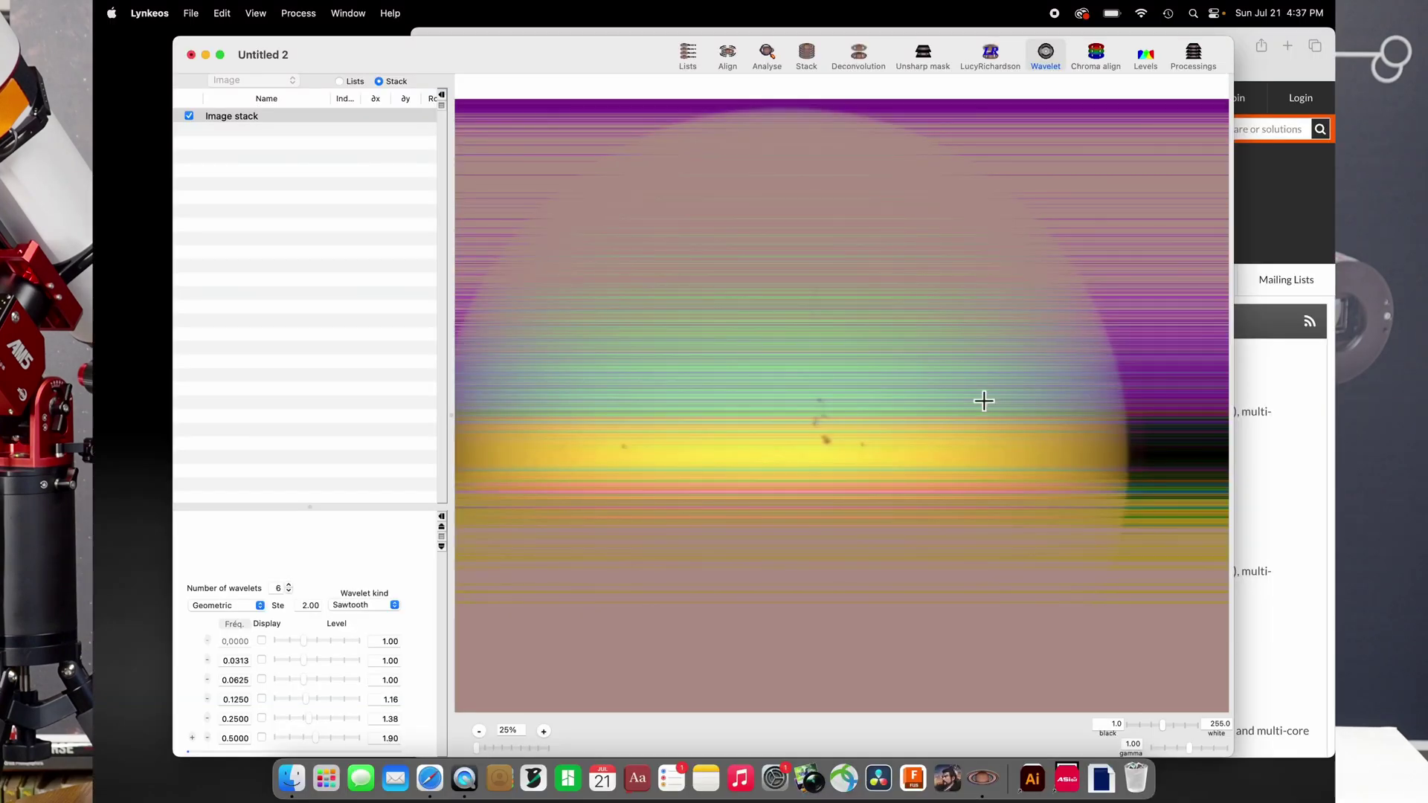
click(924, 56)
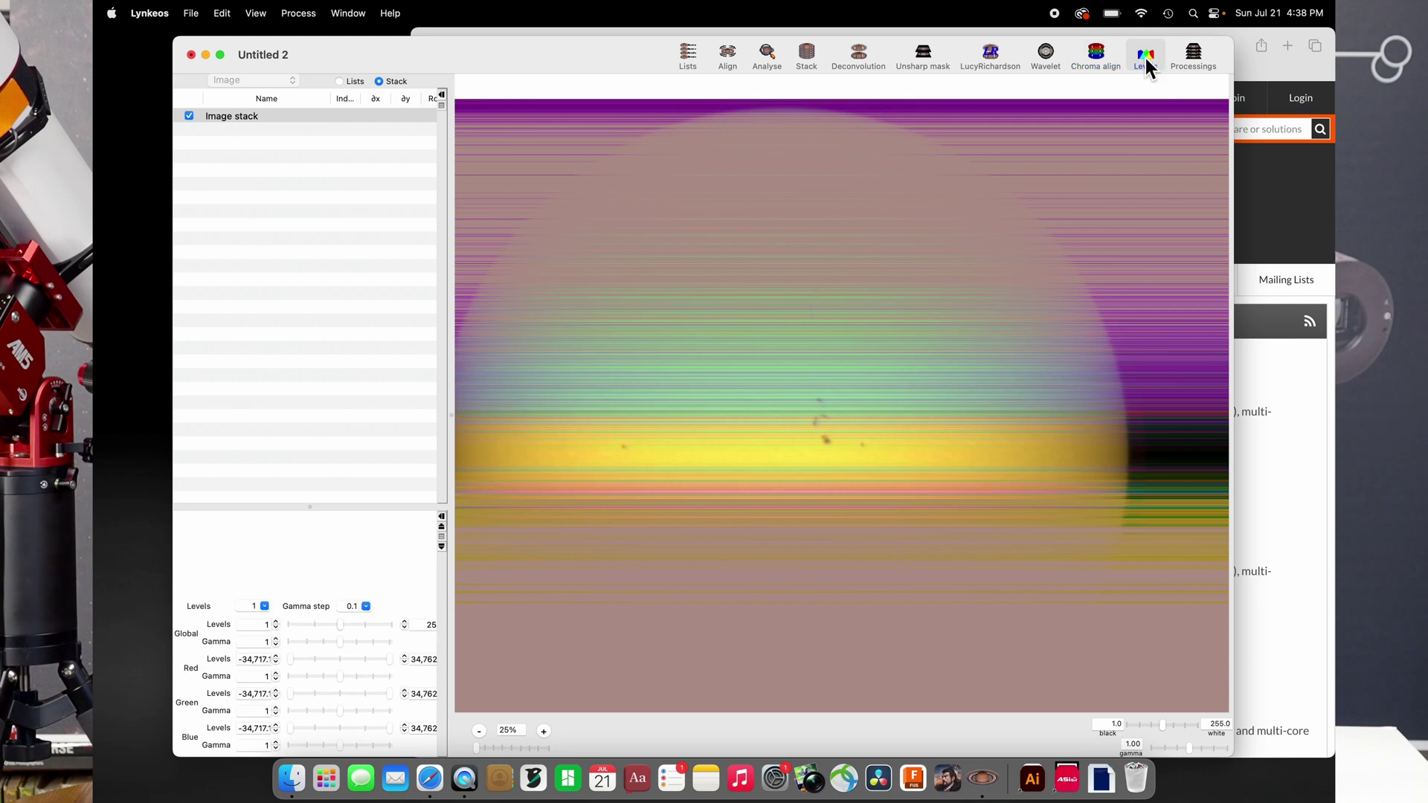
- Enlarge the process stack to list all steps and lower the 0.0000 wavelet level to 0.91
click(1196, 56)
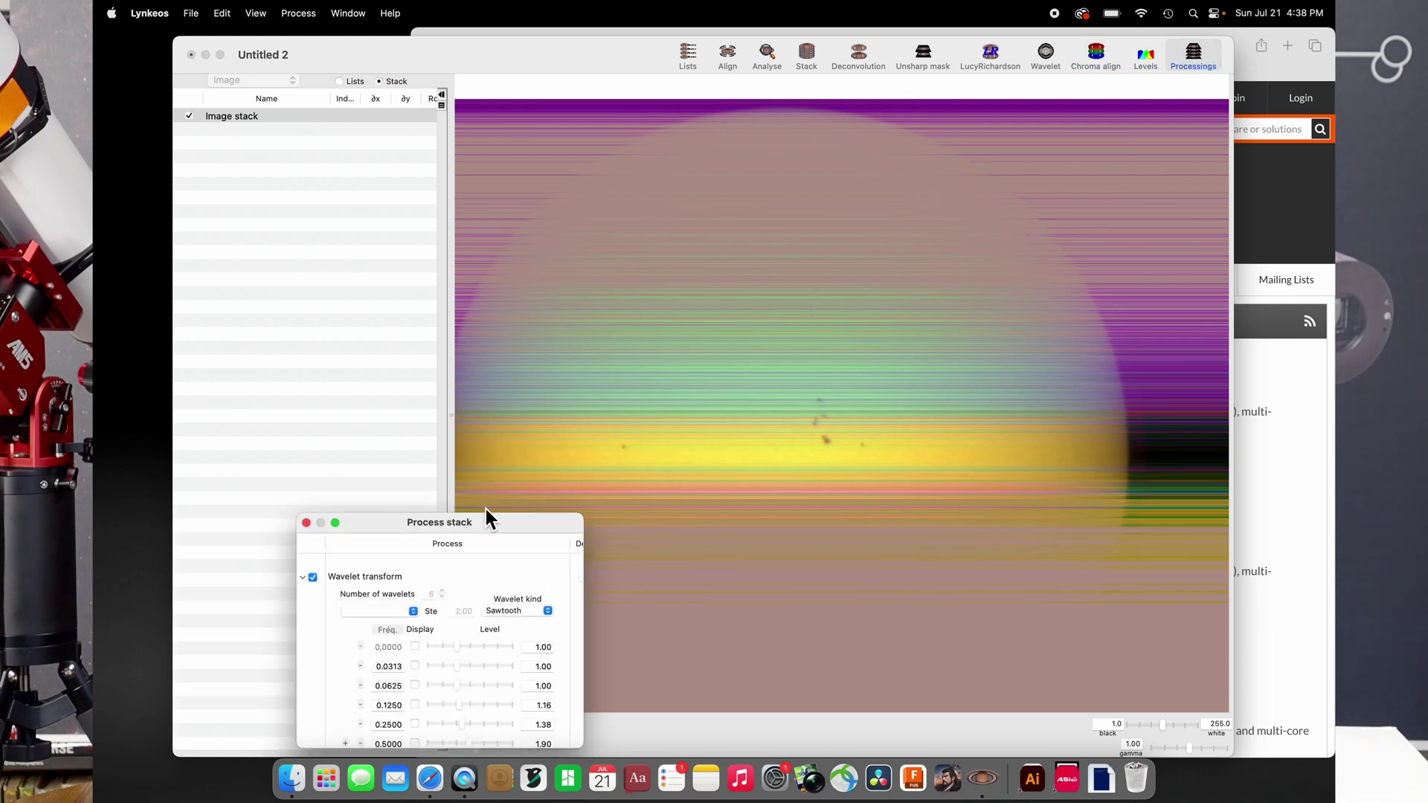
drag(488, 524, 520, 162)
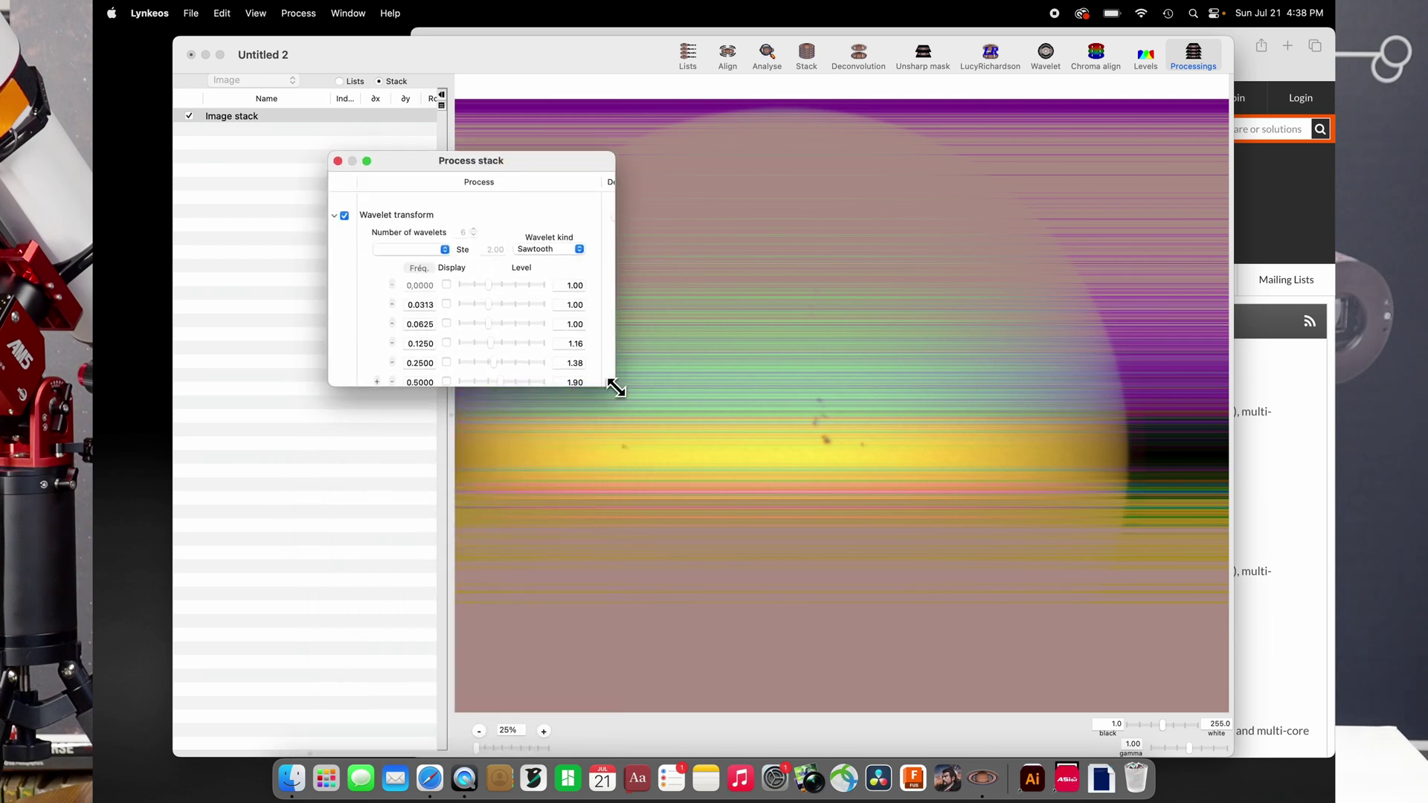
drag(614, 387, 781, 717)
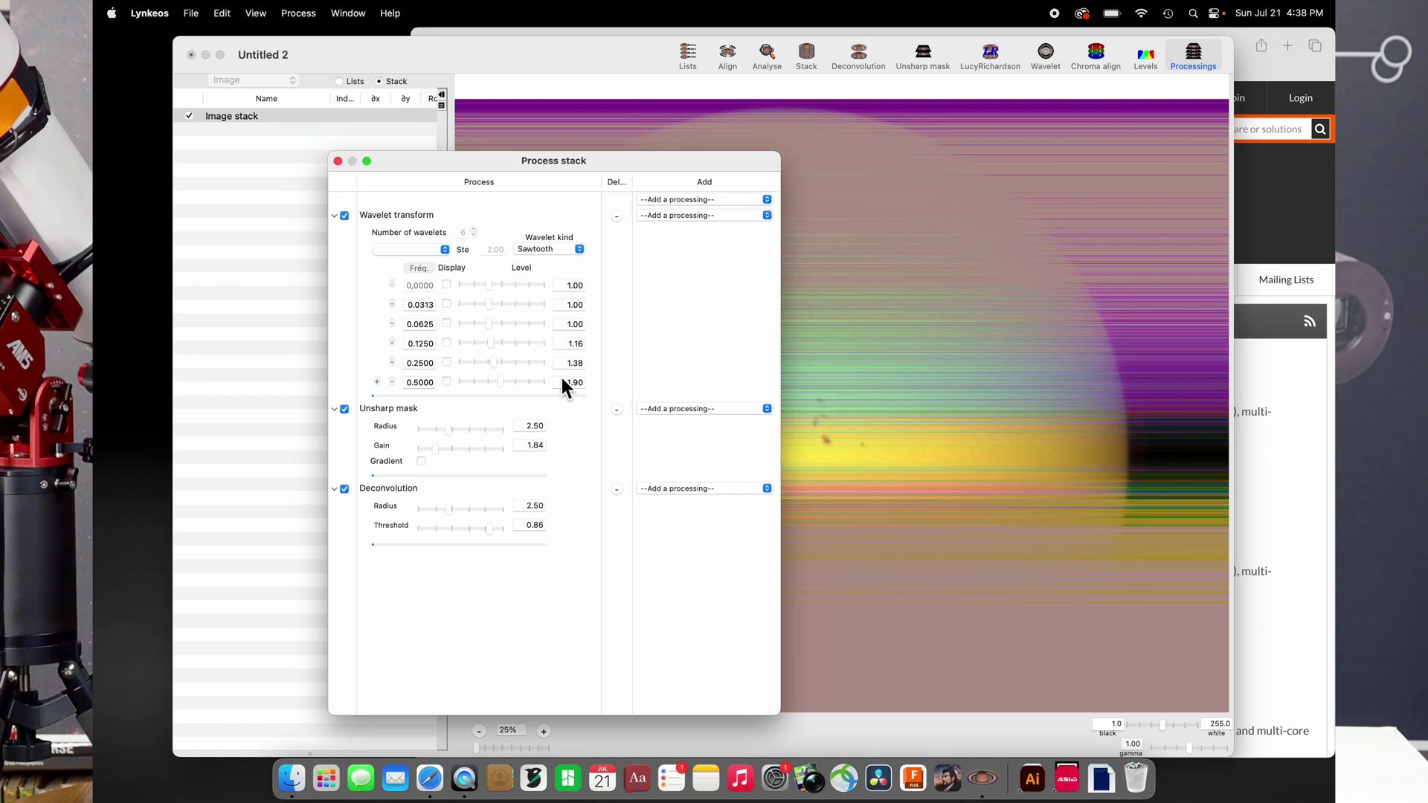
drag(491, 287, 494, 293)
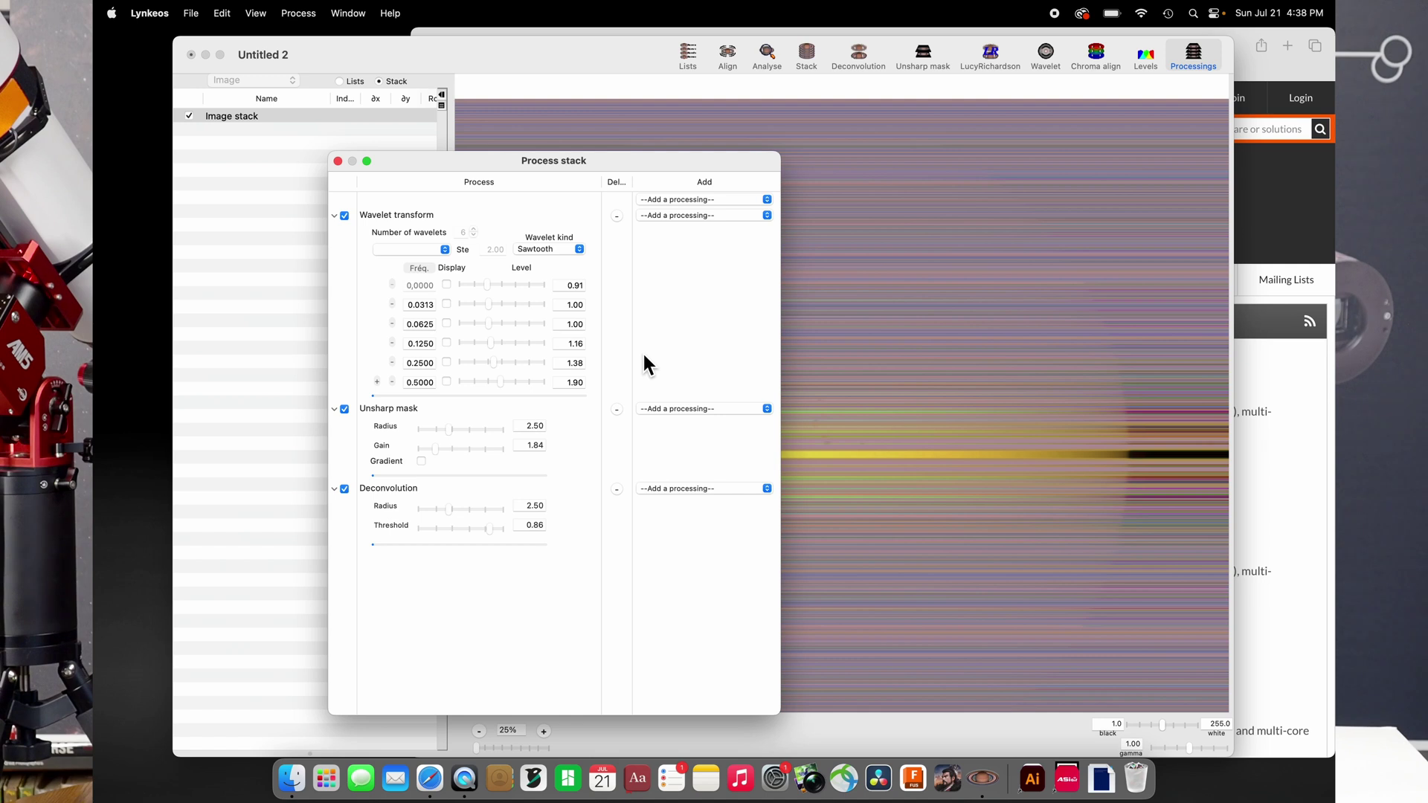
click(339, 163)
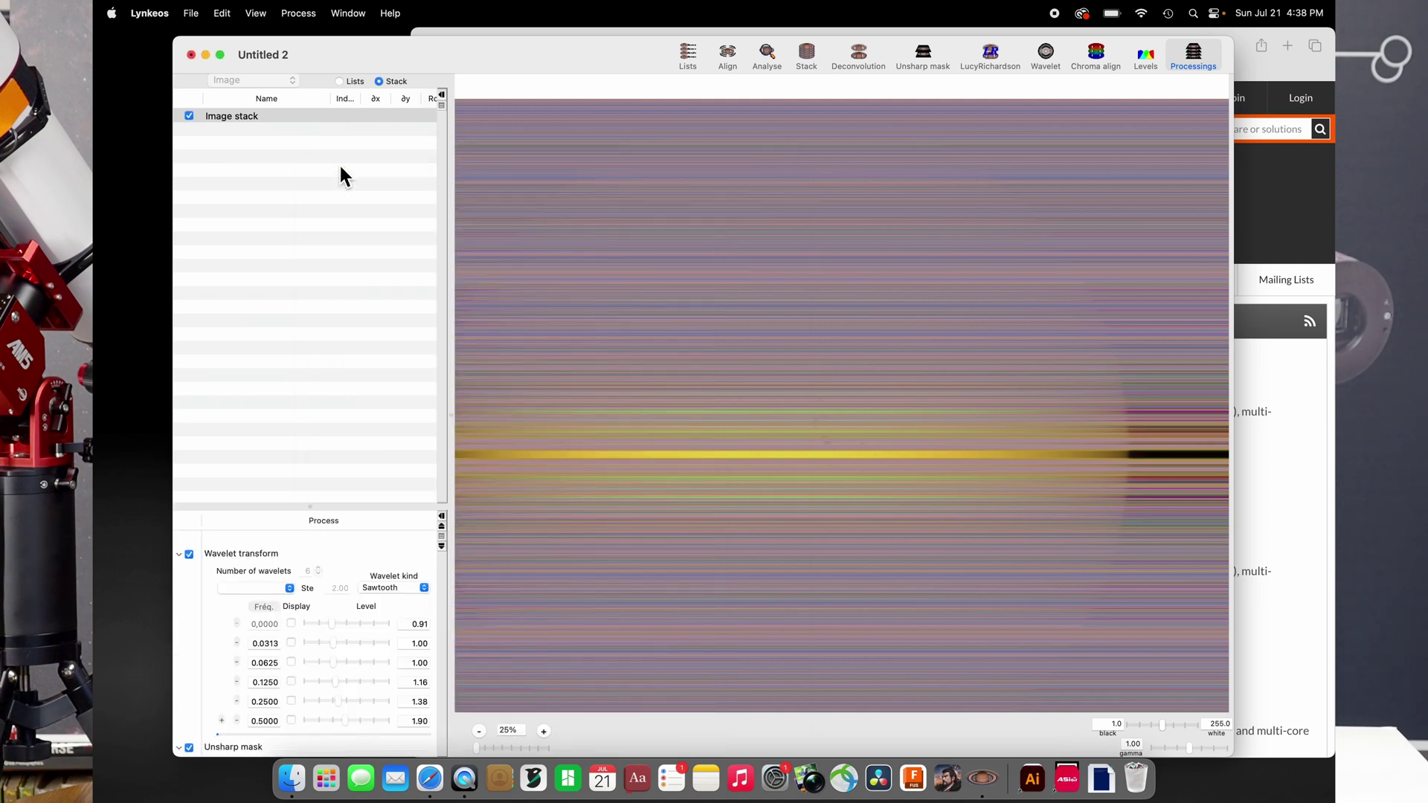
- Save the processed sun document under a new name with File > Save As
click(192, 12)
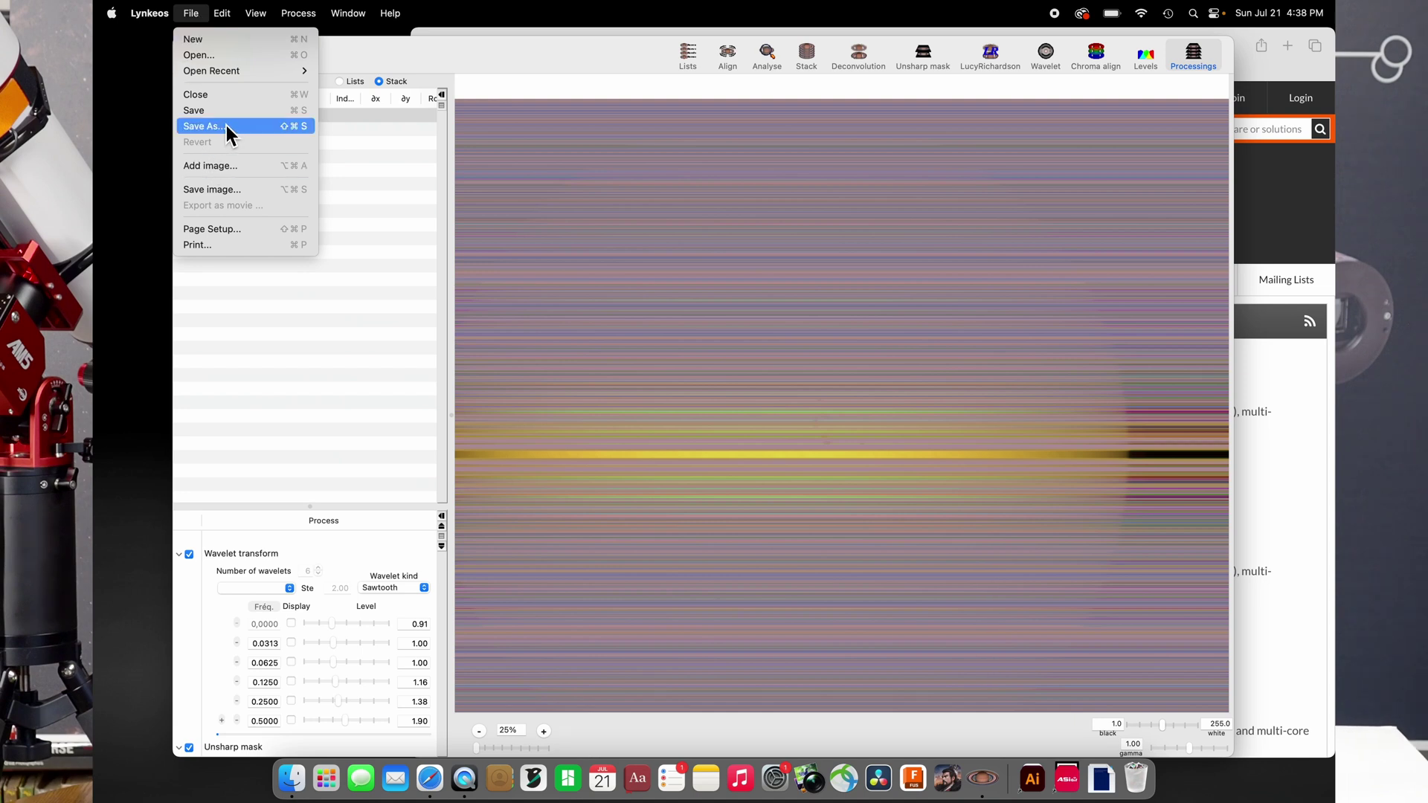
click(621, 61)
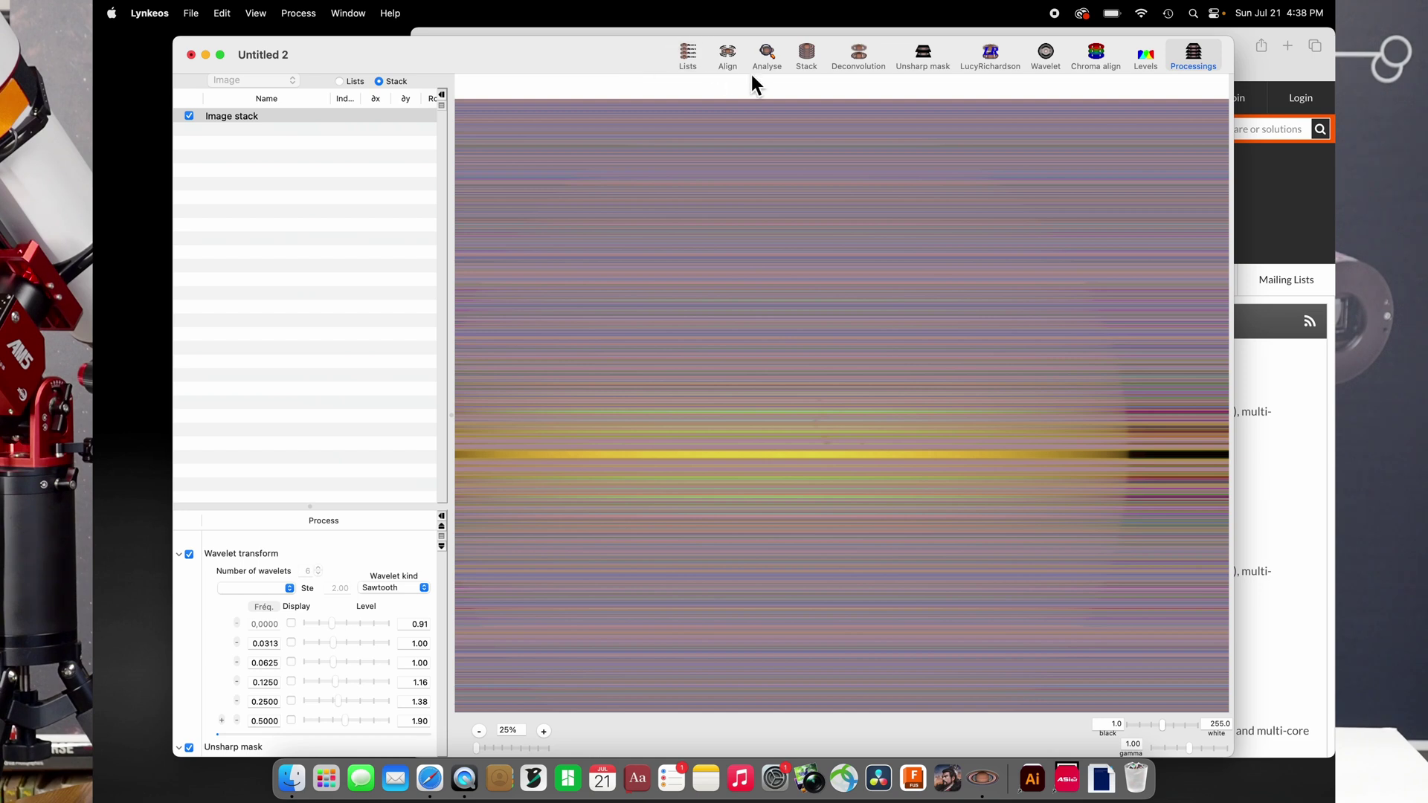
click(814, 56)
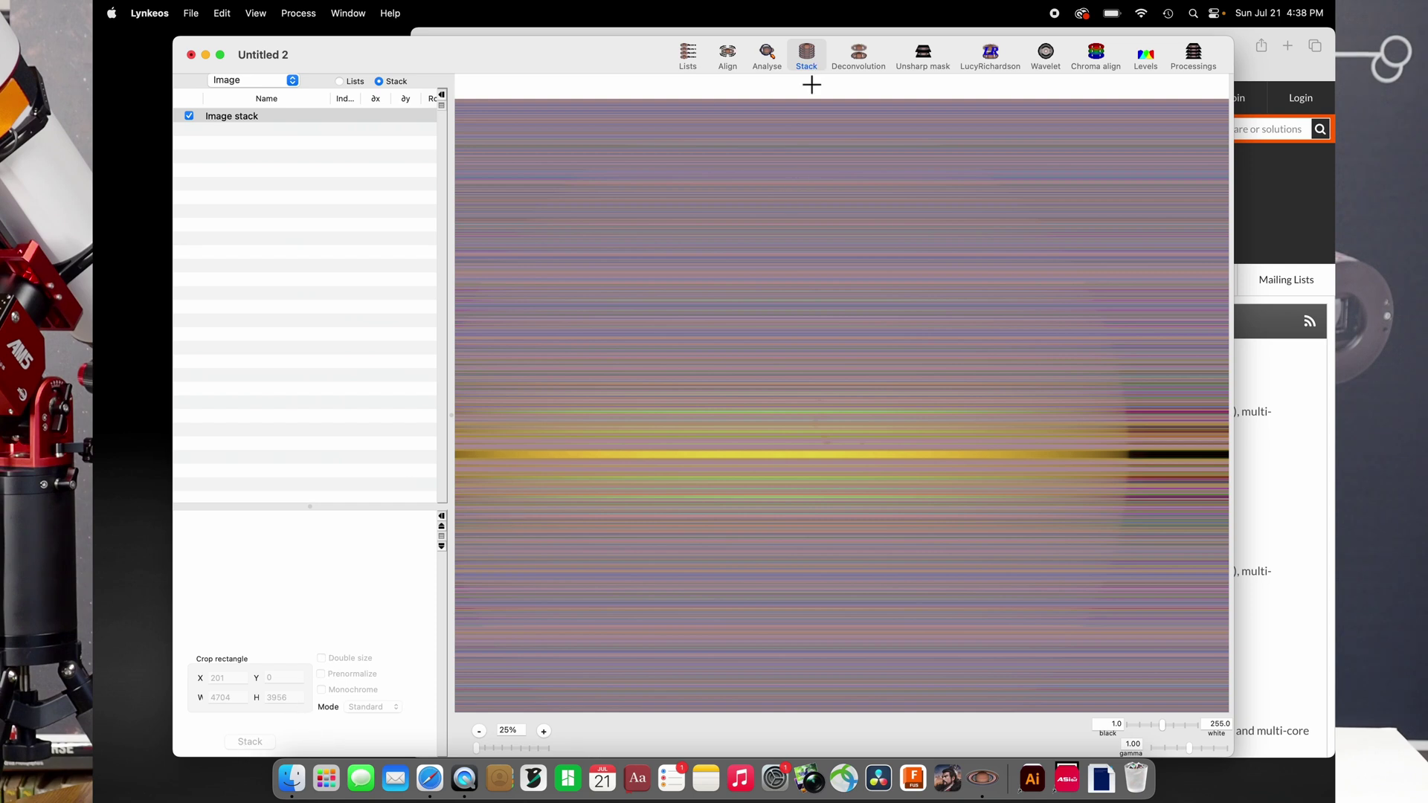
- Select the Image stack entry and show chromatic alignment with red, green and blue offsets at 0
click(246, 117)
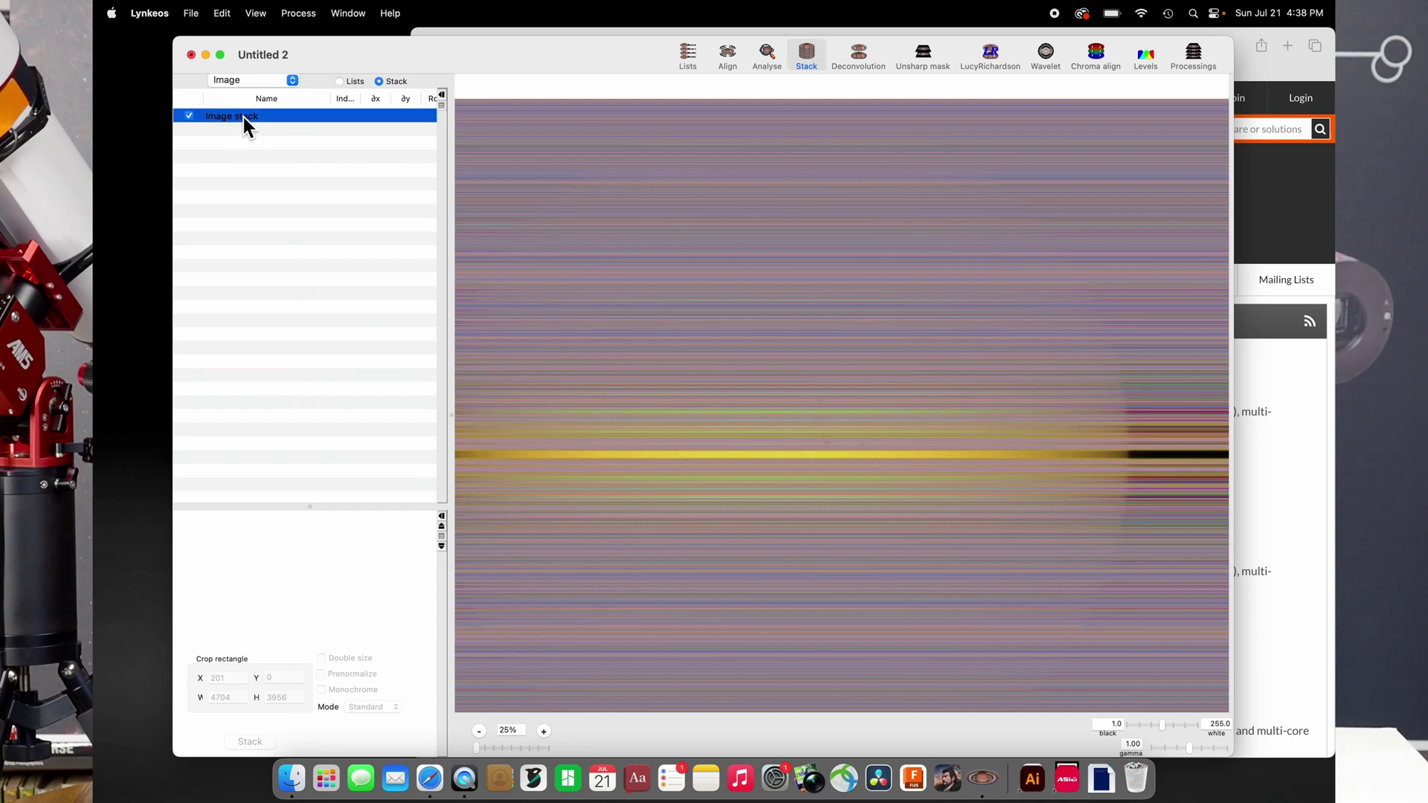
click(757, 65)
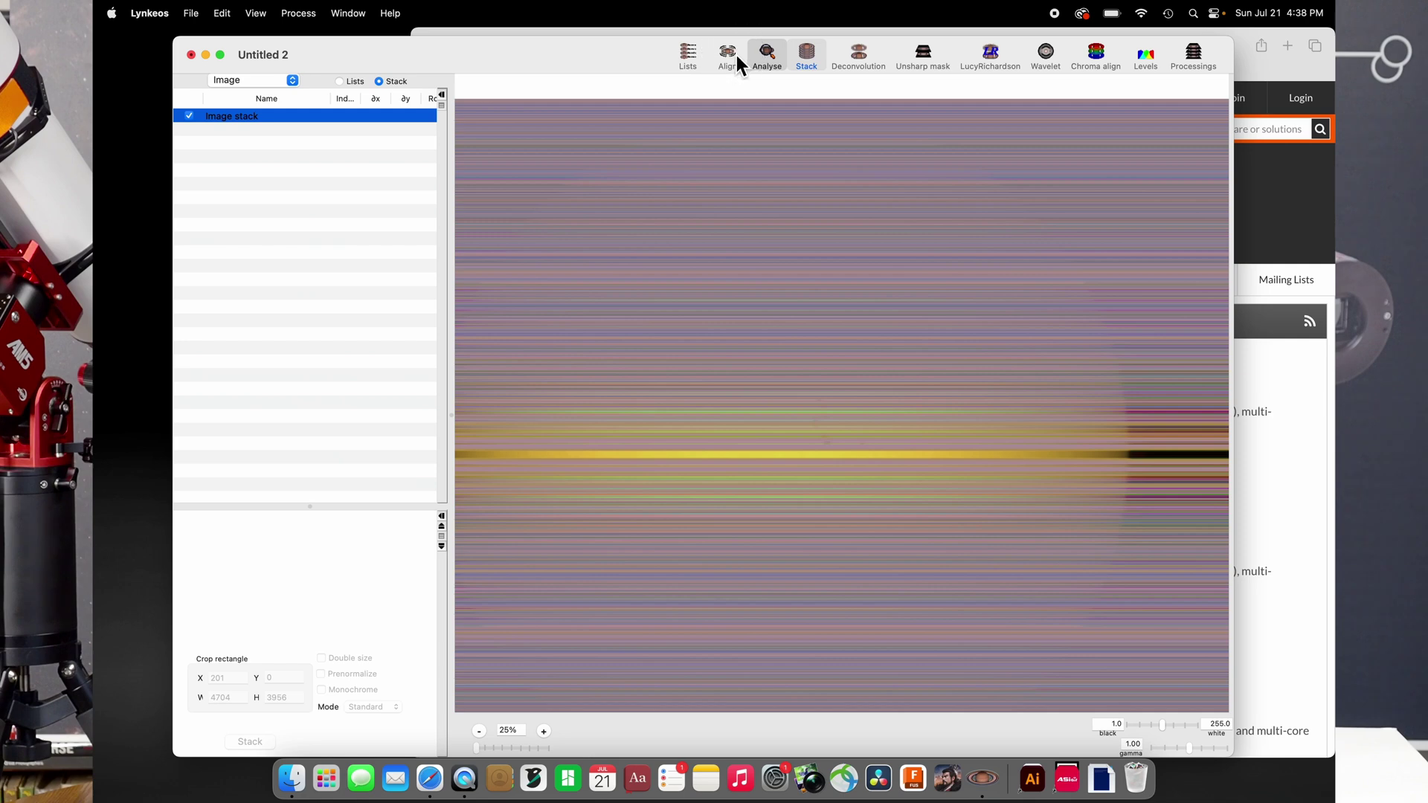
click(737, 55)
click(766, 57)
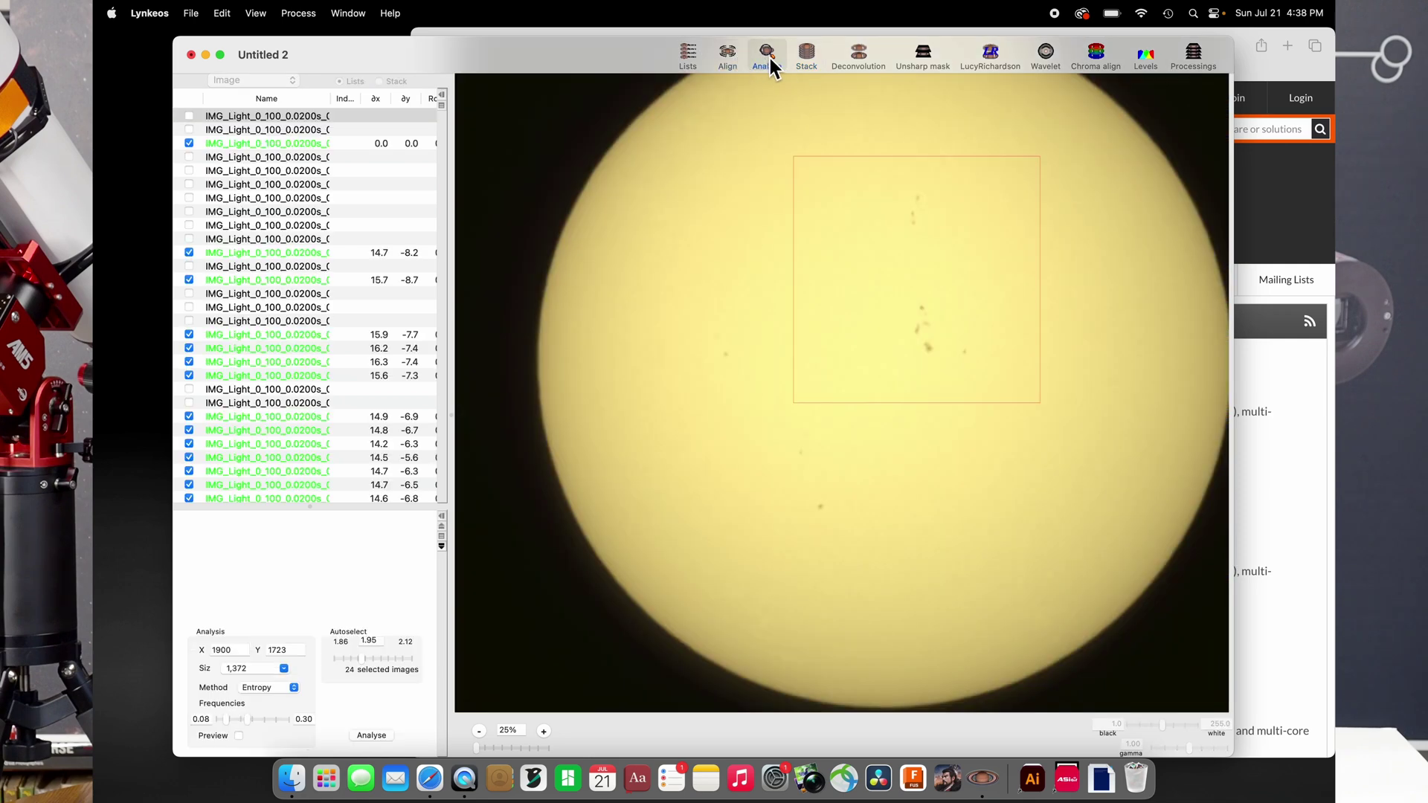
click(805, 60)
click(1101, 60)
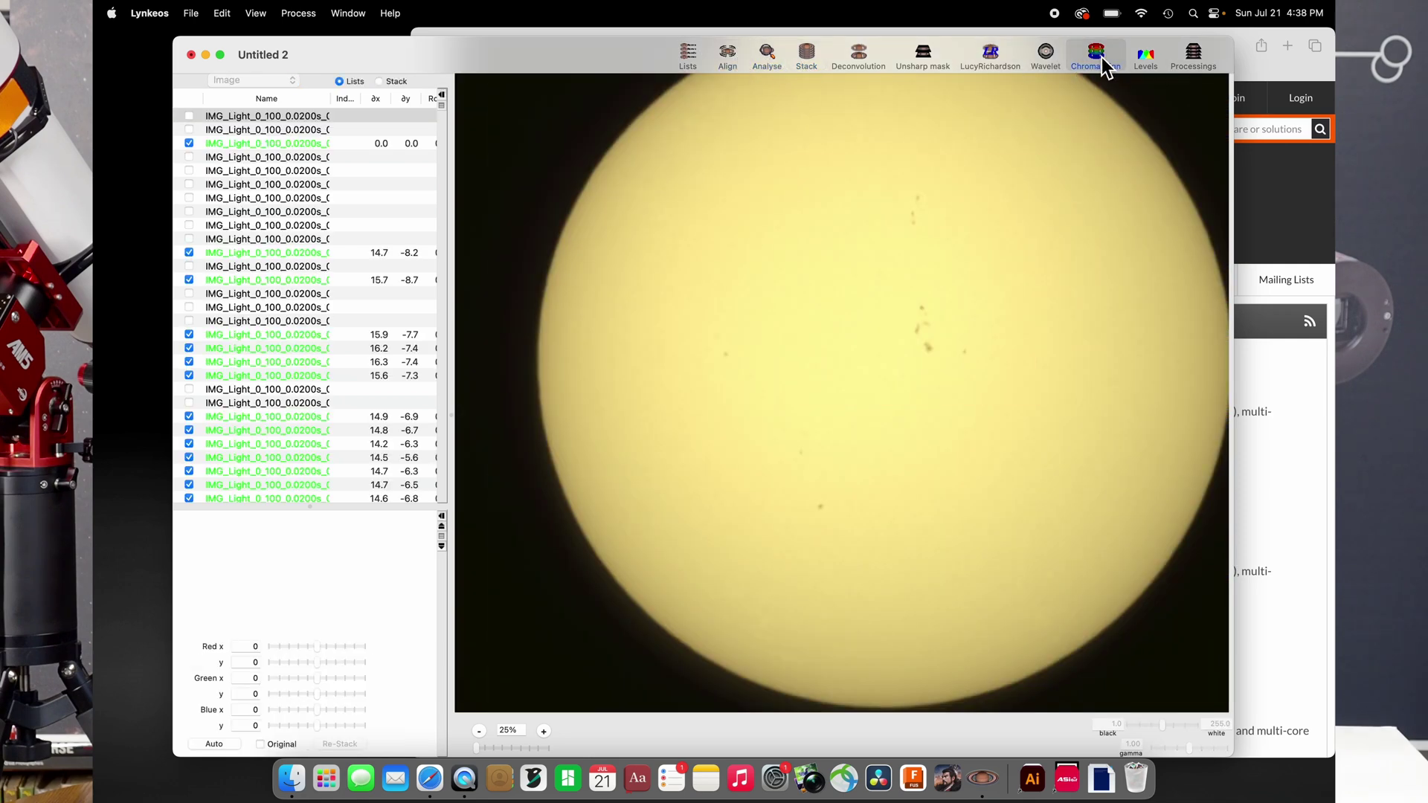